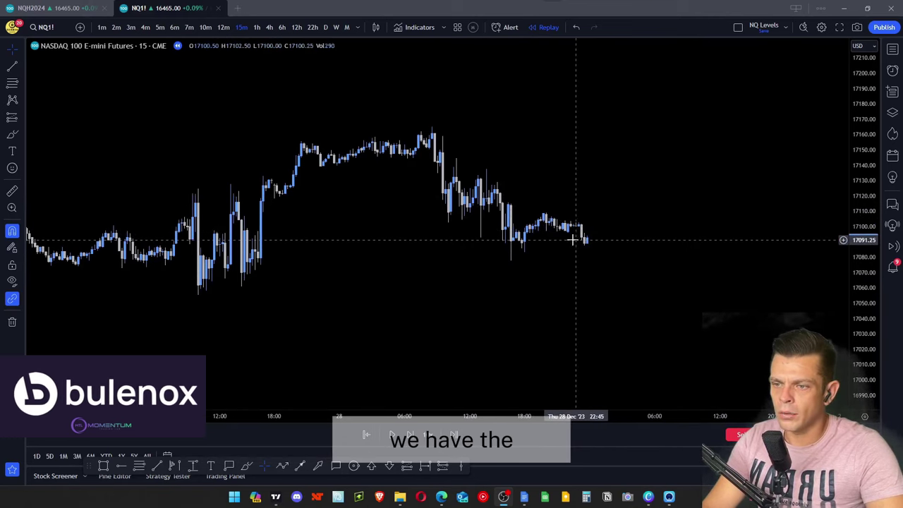
- Mark the Asian kill zone on the 15-minute chart with vertical lines at 20:00 on 28 Dec and 00:00 on 29 Dec
{"action": "left_click_drag", "start_coordinate": [633, 232], "coordinate": [569, 246]}
{"action": "left_click_drag", "start_coordinate": [853, 362], "coordinate": [852, 305]}
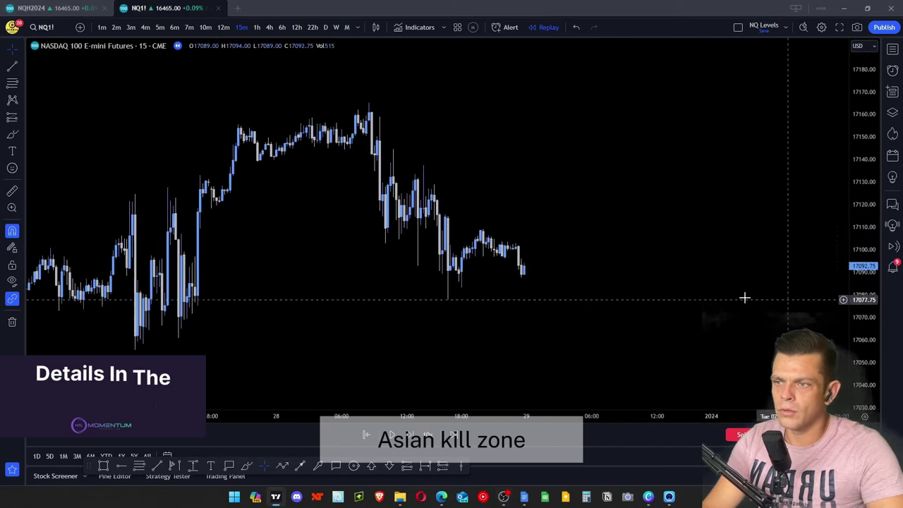
{"action": "scroll", "coordinate": [705, 289], "scroll_direction": "up", "scroll_amount": 1}
{"action": "left_click_drag", "start_coordinate": [601, 249], "coordinate": [631, 233]}
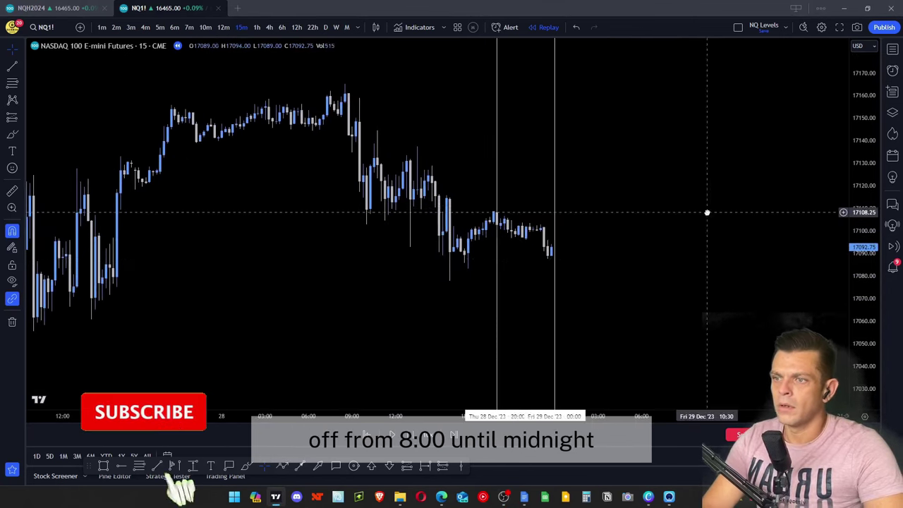
- Draw a horizontal trend line from the Asian session high at 17109.00 to 11:15 on 29 Dec
{"action": "left_click_drag", "start_coordinate": [647, 232], "coordinate": [629, 221]}
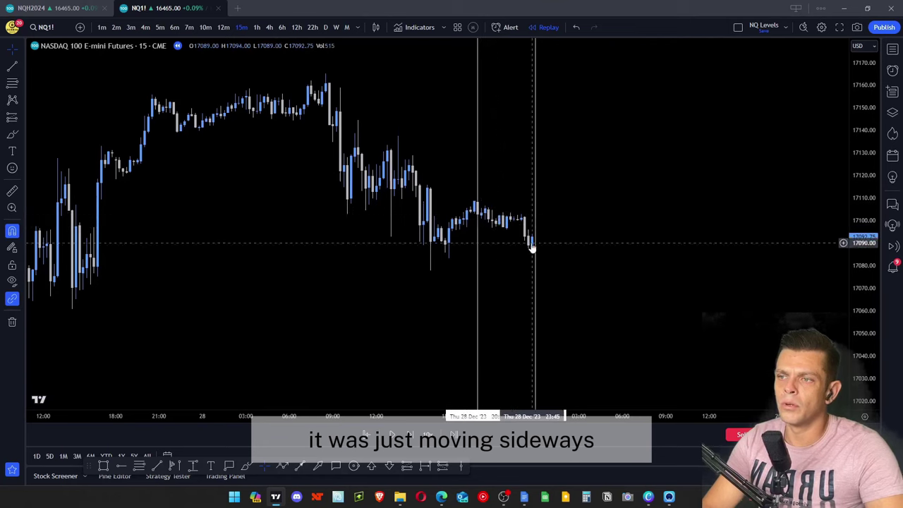
{"action": "left_click_drag", "start_coordinate": [566, 255], "coordinate": [525, 264]}
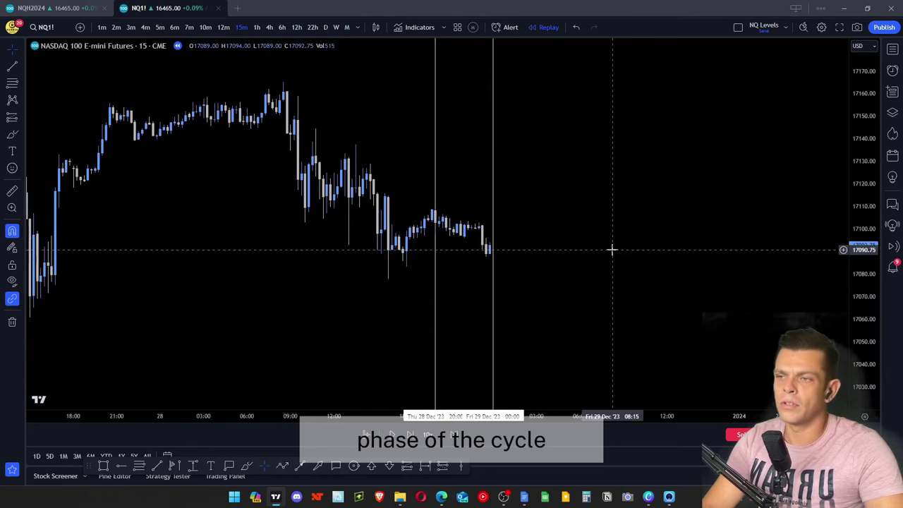
{"action": "left_click_drag", "start_coordinate": [612, 250], "coordinate": [602, 256]}
{"action": "left_click", "coordinate": [11, 67]}
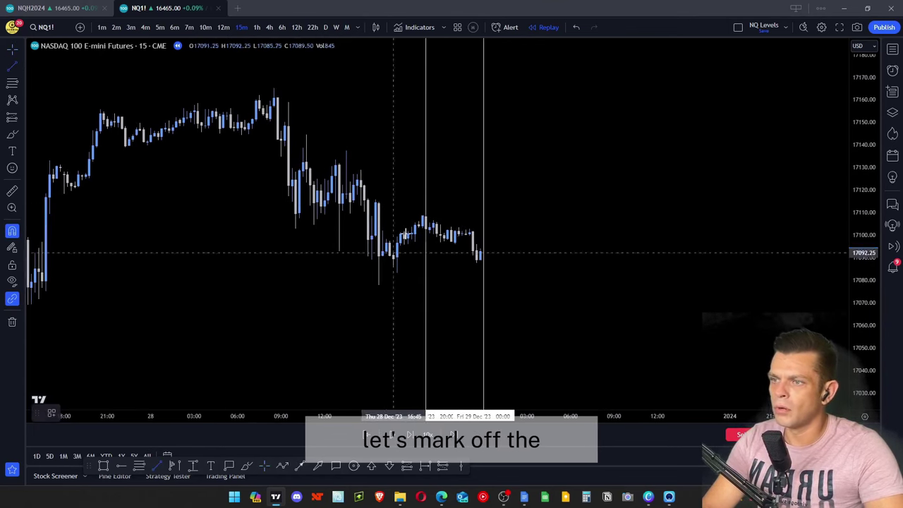
{"action": "left_click", "coordinate": [426, 214]}
{"action": "left_click", "coordinate": [646, 214]}
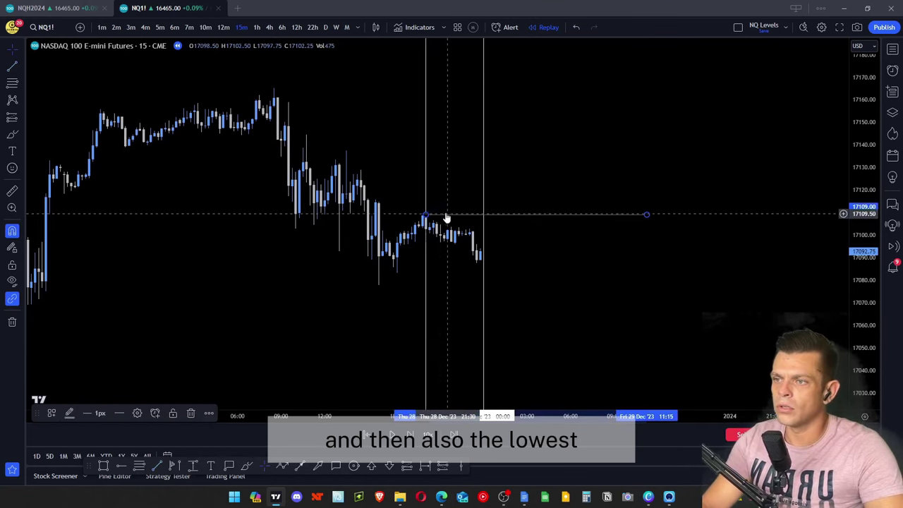
- Duplicate the high line for the Asian session low and shade the session's range with a box labelled Asia
{"action": "key", "text": "ctrl+c"}
{"action": "key", "text": "ctrl+v"}
{"action": "left_click_drag", "start_coordinate": [426, 197], "coordinate": [482, 271]}
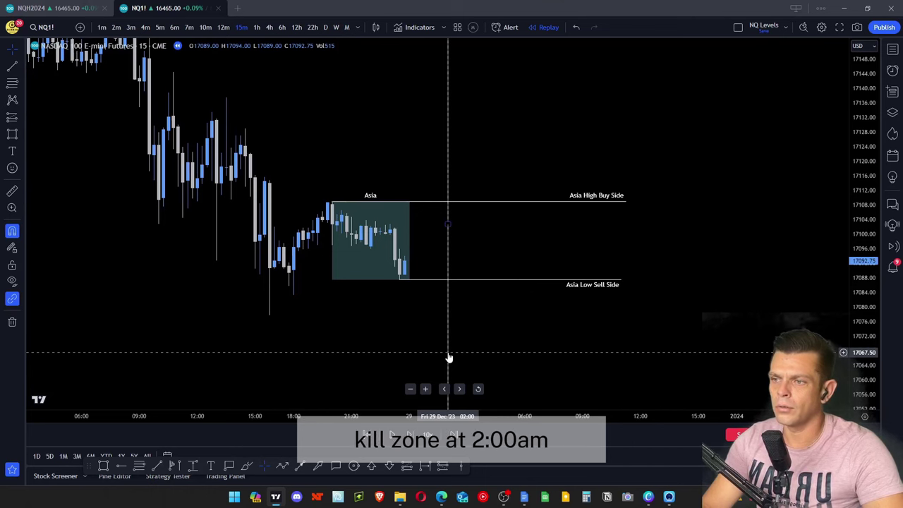
- Play the bar replay past the London kill zone start at 02:00, pausing at about 04:00 on 29 Dec
{"action": "left_click_drag", "start_coordinate": [370, 192], "coordinate": [389, 186]}
{"action": "left_click_drag", "start_coordinate": [398, 277], "coordinate": [391, 297]}
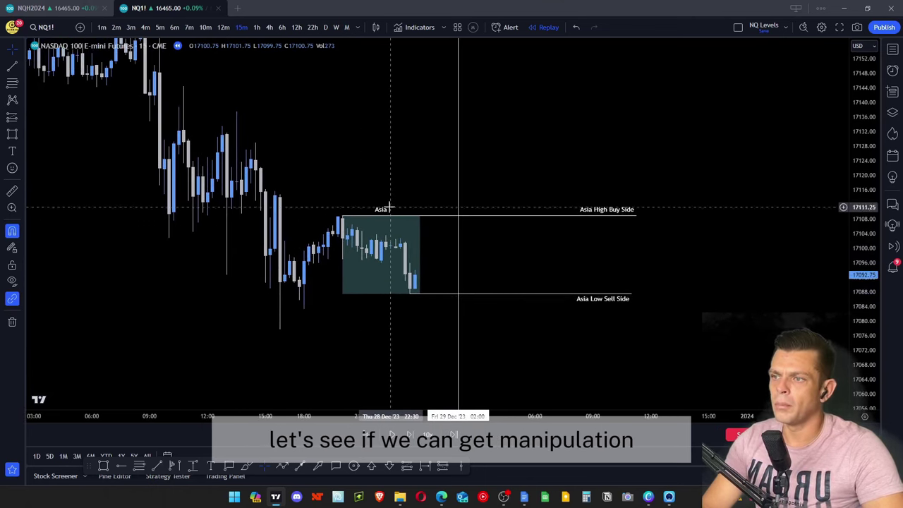
{"action": "left_click", "coordinate": [342, 214]}
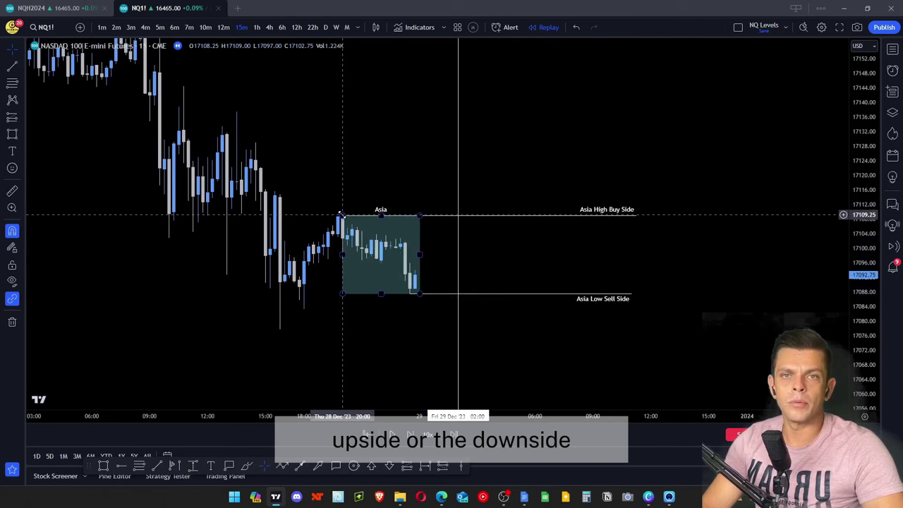
{"action": "left_click_drag", "start_coordinate": [583, 341], "coordinate": [593, 322]}
{"action": "scroll", "coordinate": [593, 323], "scroll_direction": "up", "scroll_amount": 1}
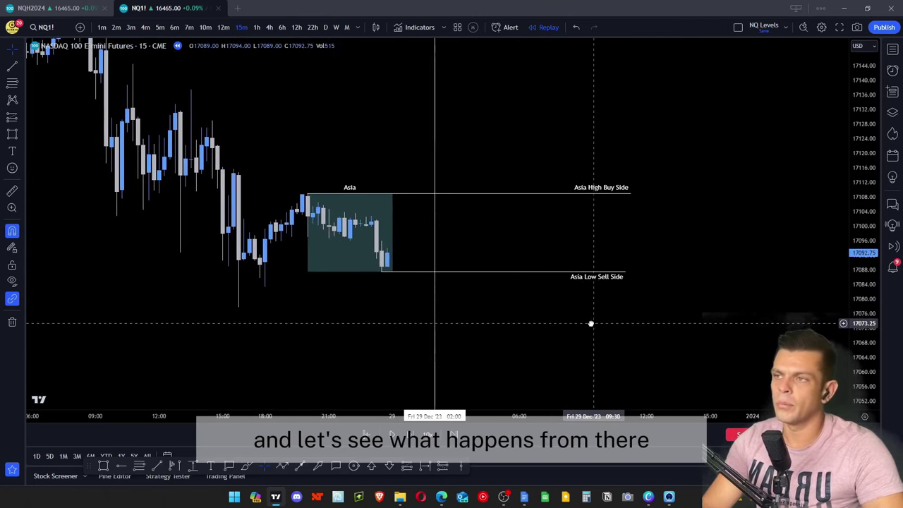
{"action": "left_click", "coordinate": [392, 435]}
{"action": "left_click", "coordinate": [393, 435]}
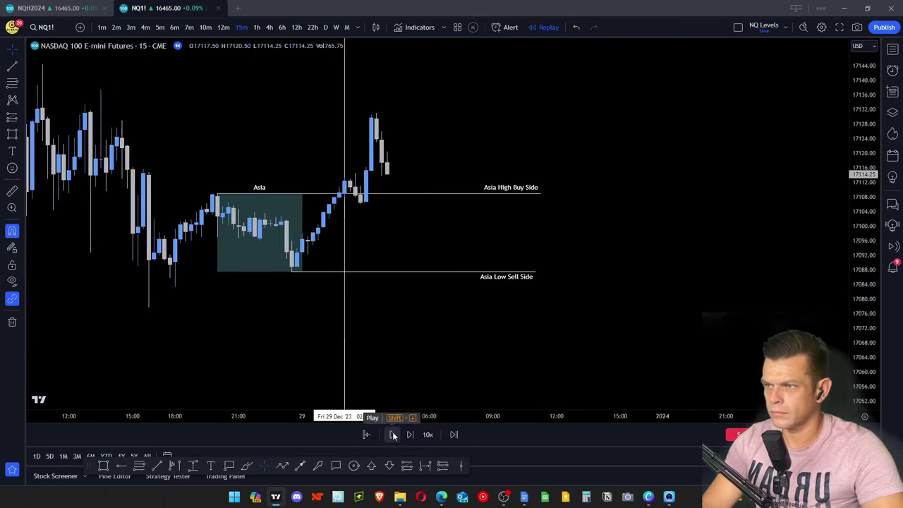
- Mark the end of the London kill zone with a vertical line at 05:00 on 29 Dec
{"action": "left_click_drag", "start_coordinate": [417, 359], "coordinate": [472, 355]}
{"action": "scroll", "coordinate": [472, 356], "scroll_direction": "up", "scroll_amount": 1}
{"action": "left_click_drag", "start_coordinate": [427, 338], "coordinate": [504, 341]}
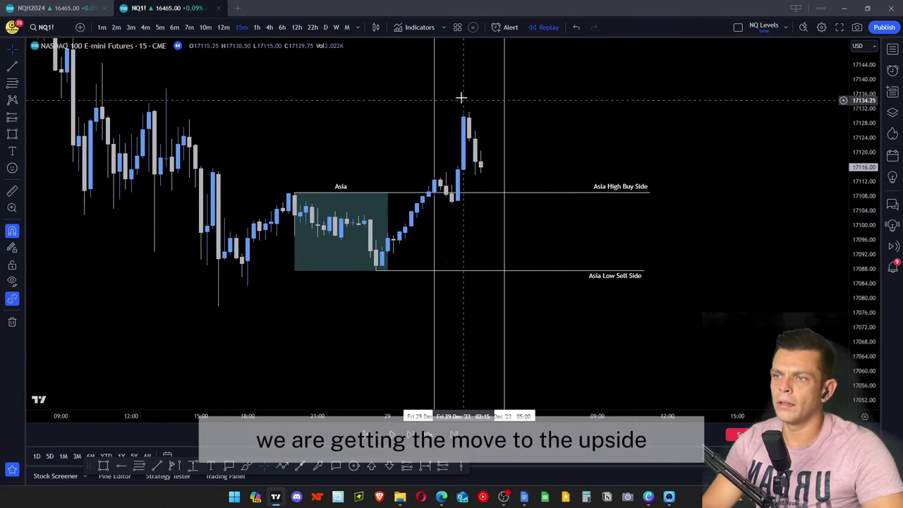
- Continue the bar replay beyond the 05:00 line to about 06:15
{"action": "scroll", "coordinate": [334, 262], "scroll_direction": "up", "scroll_amount": 1}
{"action": "left_click_drag", "start_coordinate": [293, 303], "coordinate": [334, 314]}
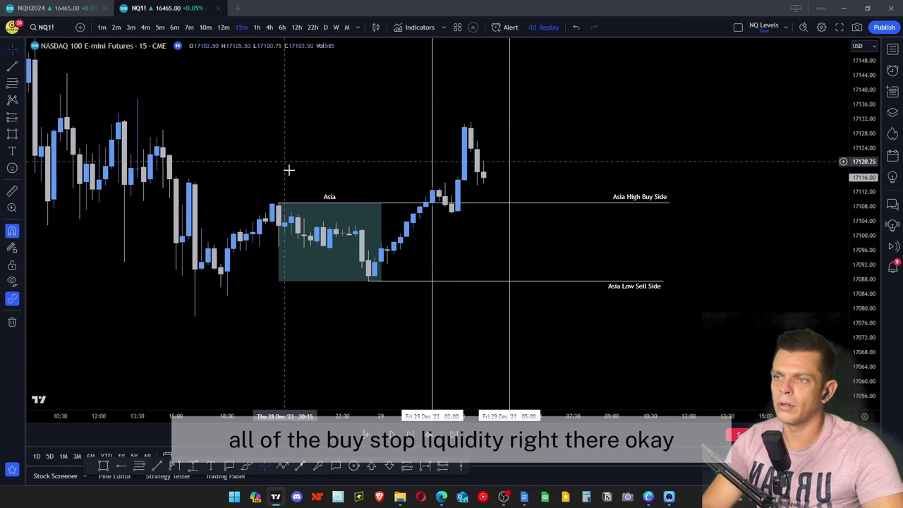
{"action": "scroll", "coordinate": [268, 131], "scroll_direction": "up", "scroll_amount": 1}
{"action": "left_click_drag", "start_coordinate": [269, 131], "coordinate": [337, 121]}
{"action": "left_click", "coordinate": [396, 440]}
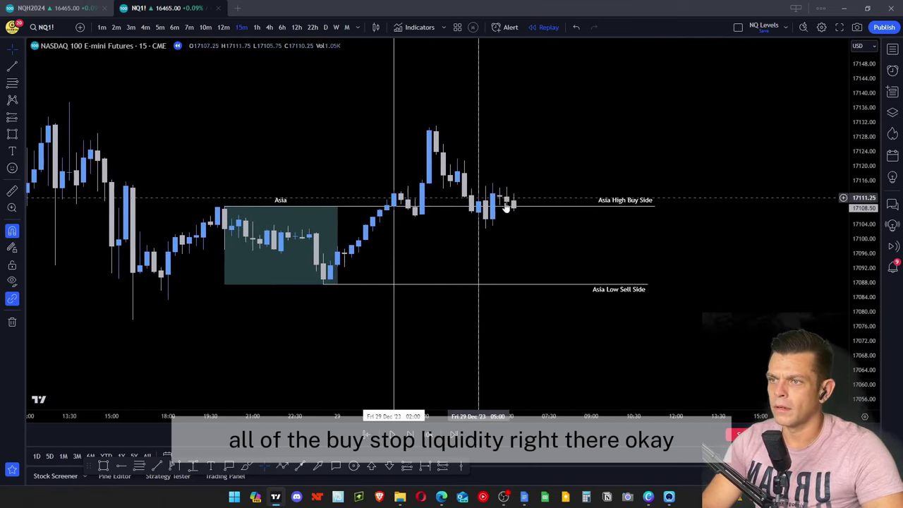
- Delete the Asia High Buy Side line
{"action": "left_click", "coordinate": [603, 207]}
{"action": "key", "text": "Delete"}
{"action": "scroll", "coordinate": [624, 175], "scroll_direction": "down", "scroll_amount": 1}
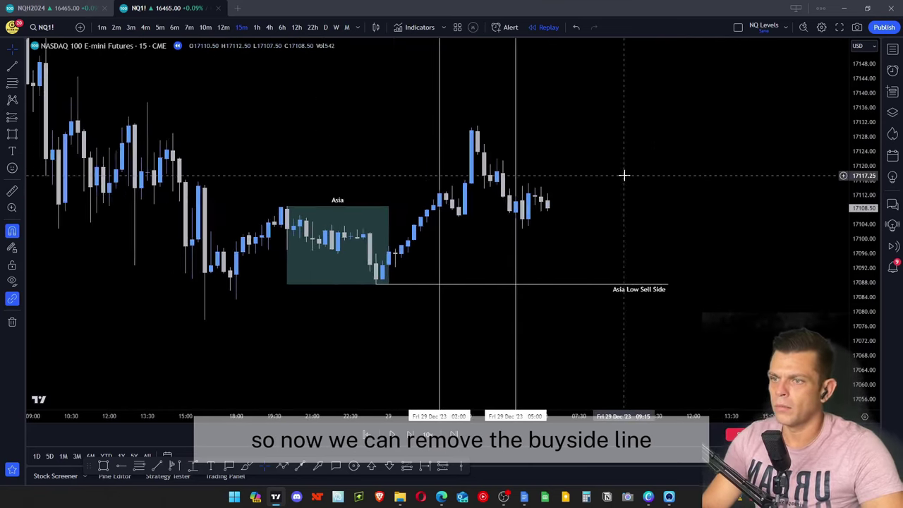
- Shade the 02:00 to 05:00 range with a box labelled London and mark its high with a London High Buy Side line
{"action": "scroll", "coordinate": [624, 175], "scroll_direction": "up", "scroll_amount": 1}
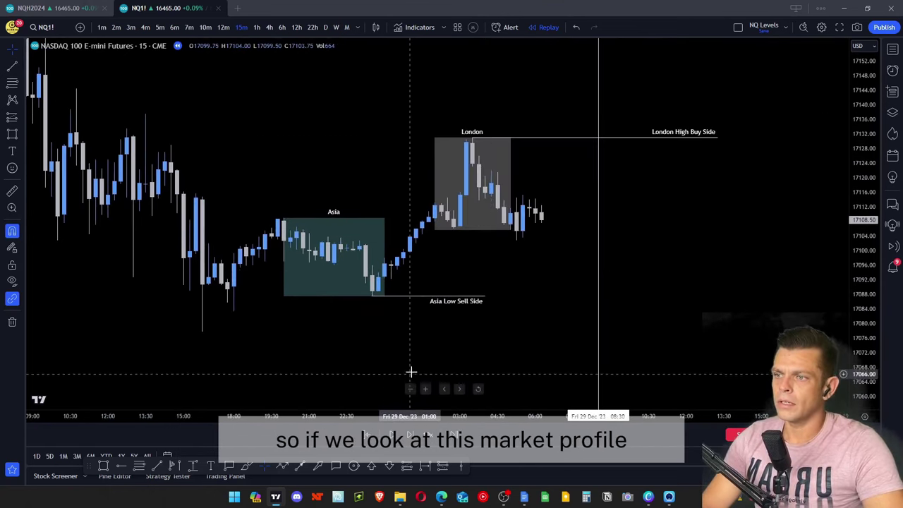
{"action": "scroll", "coordinate": [412, 364], "scroll_direction": "up", "scroll_amount": 1}
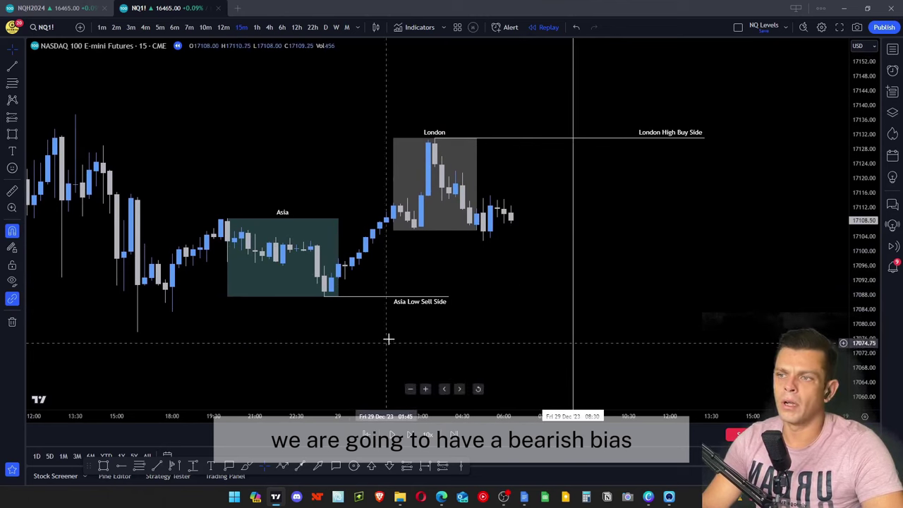
- Continue the bar replay past the 08:30 line into the New York kill zone, to about 09:00
{"action": "scroll", "coordinate": [426, 338], "scroll_direction": "down", "scroll_amount": 4}
{"action": "left_click_drag", "start_coordinate": [426, 343], "coordinate": [374, 338]}
{"action": "scroll", "coordinate": [527, 326], "scroll_direction": "up", "scroll_amount": 1}
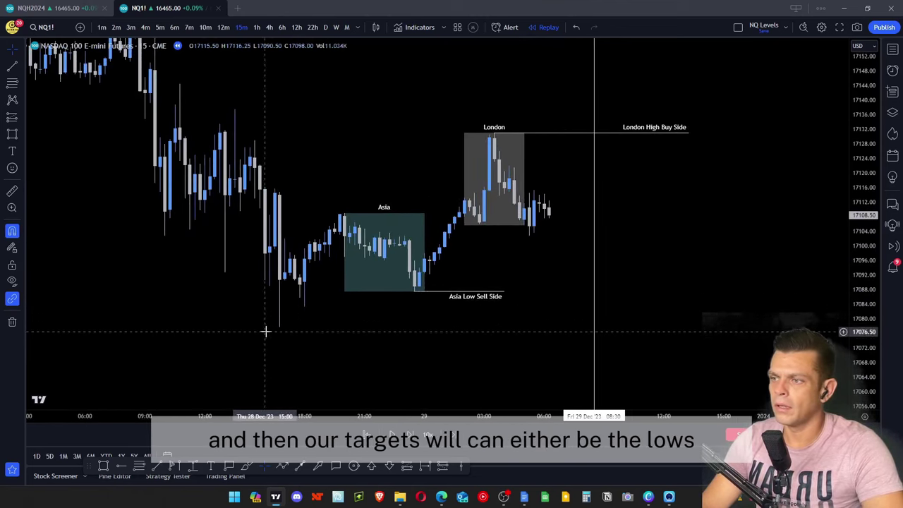
{"action": "scroll", "coordinate": [526, 297], "scroll_direction": "up", "scroll_amount": 1}
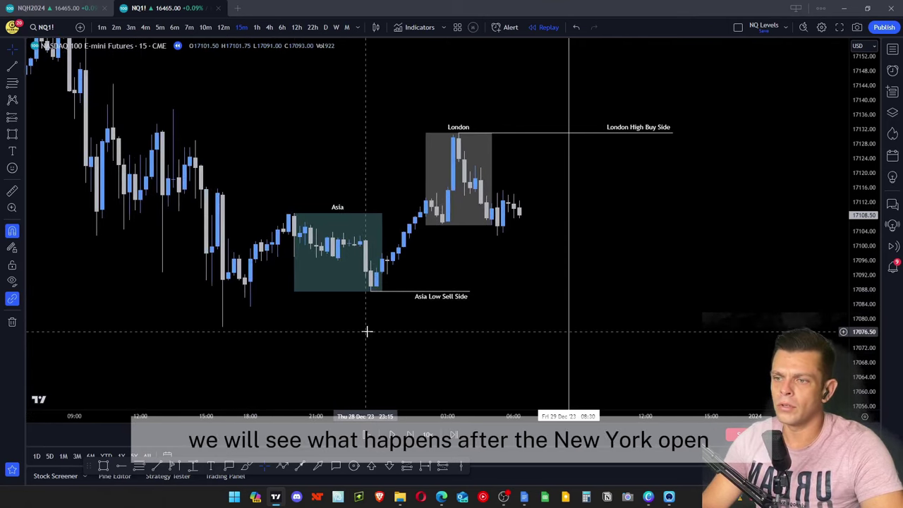
{"action": "scroll", "coordinate": [410, 347], "scroll_direction": "up", "scroll_amount": 2}
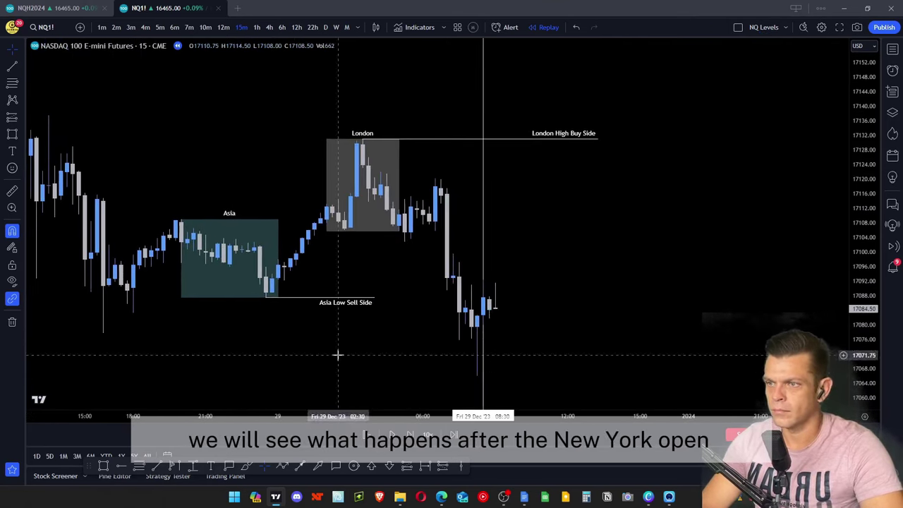
{"action": "scroll", "coordinate": [671, 285], "scroll_direction": "down", "scroll_amount": 3}
{"action": "scroll", "coordinate": [657, 293], "scroll_direction": "up", "scroll_amount": 1}
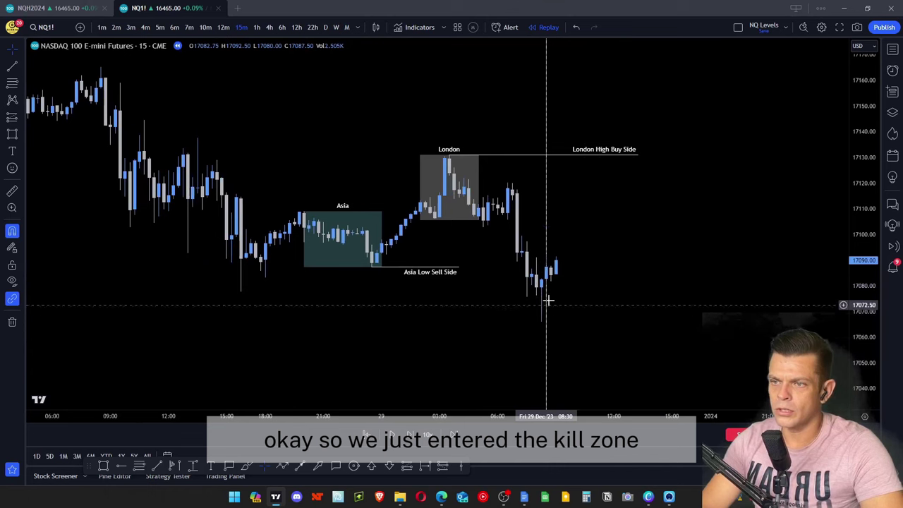
{"action": "left_click_drag", "start_coordinate": [617, 311], "coordinate": [596, 327]}
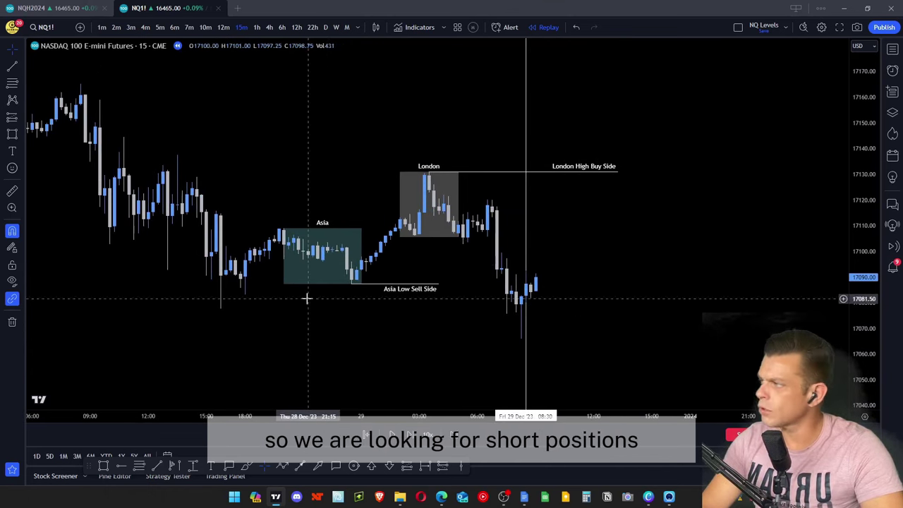
- Switch the chart to the 5-minute timeframe and add a vertical line at 09:30 on 29 Dec
{"action": "left_click", "coordinate": [160, 27]}
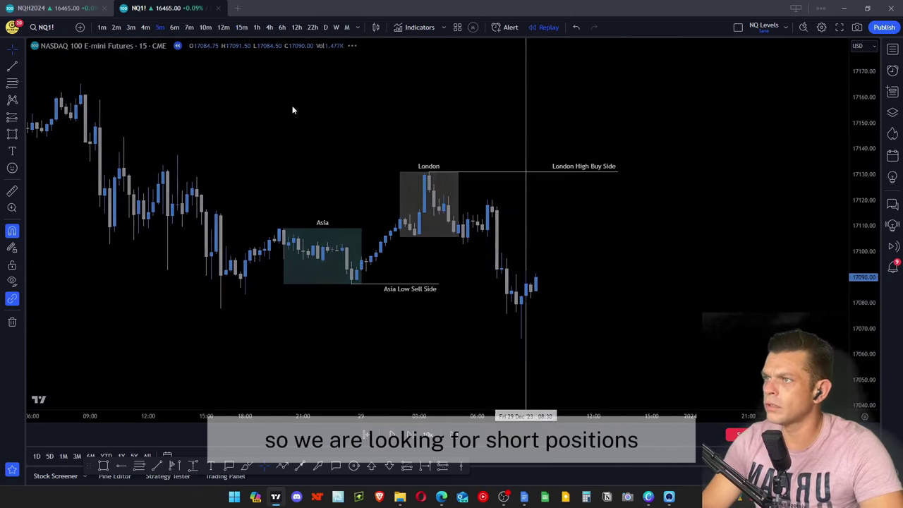
{"action": "scroll", "coordinate": [564, 282], "scroll_direction": "down", "scroll_amount": 2}
{"action": "mouse_move", "coordinate": [705, 317]}
{"action": "left_mouse_down"}
{"action": "mouse_move", "coordinate": [686, 331]}
{"action": "mouse_move", "coordinate": [710, 331]}
{"action": "left_mouse_up"}
{"action": "scroll", "coordinate": [619, 280], "scroll_direction": "up", "scroll_amount": 2}
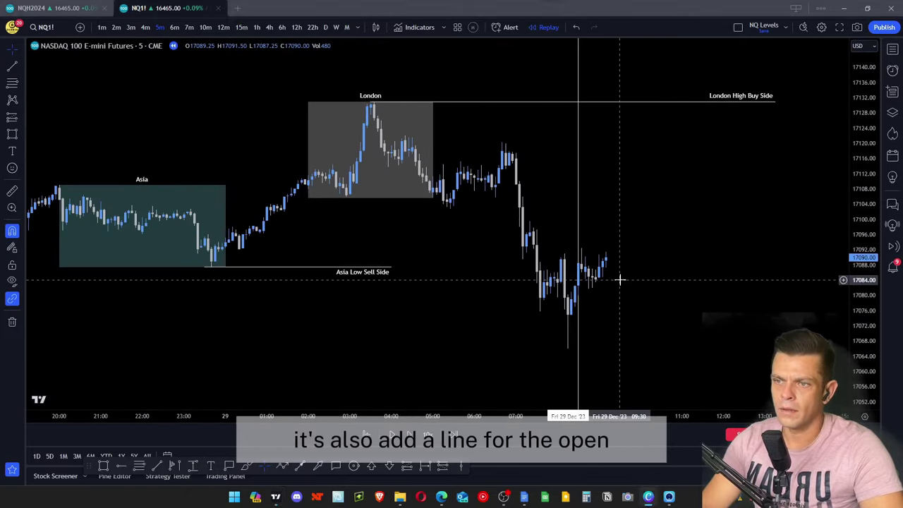
{"action": "left_click", "coordinate": [619, 280]}
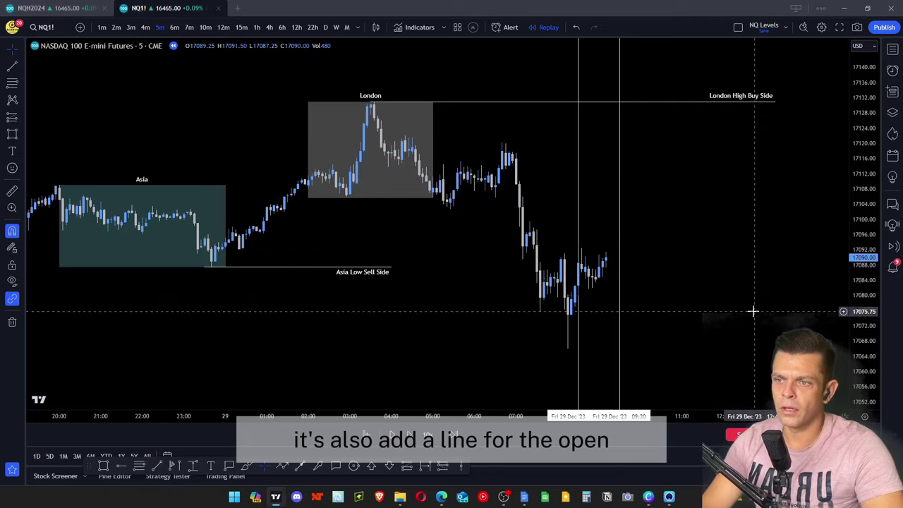
- Label the 09:30 line NY Open and advance the bar replay to about 09:55
{"action": "scroll", "coordinate": [756, 309], "scroll_direction": "up", "scroll_amount": 1}
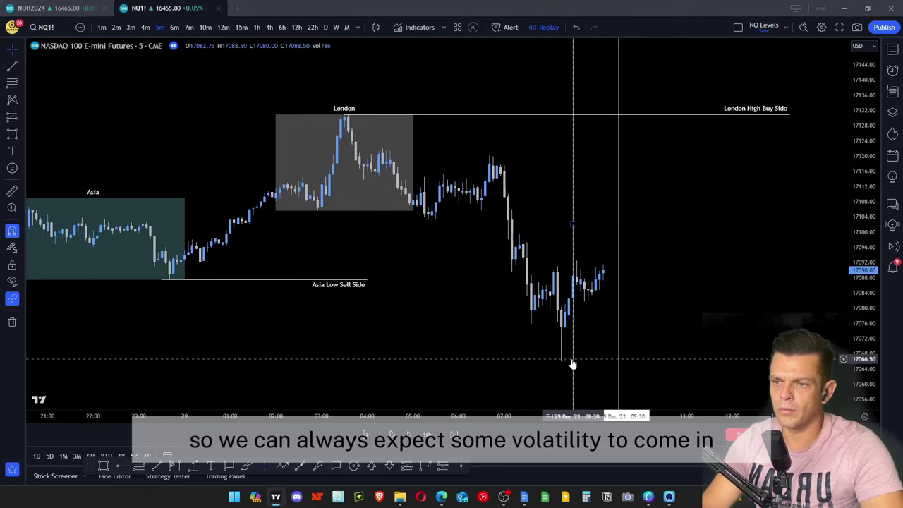
{"action": "scroll", "coordinate": [630, 349], "scroll_direction": "up", "scroll_amount": 1}
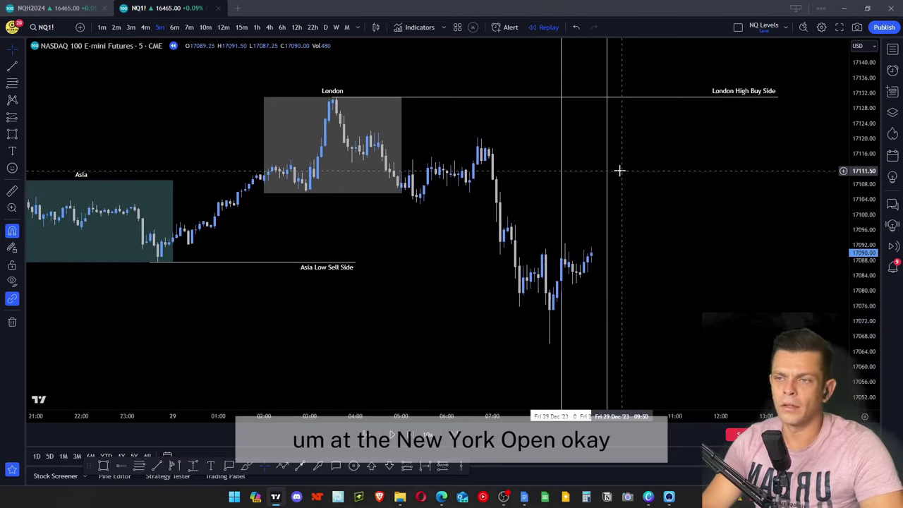
{"action": "scroll", "coordinate": [583, 175], "scroll_direction": "up", "scroll_amount": 1}
{"action": "scroll", "coordinate": [583, 181], "scroll_direction": "up", "scroll_amount": 1}
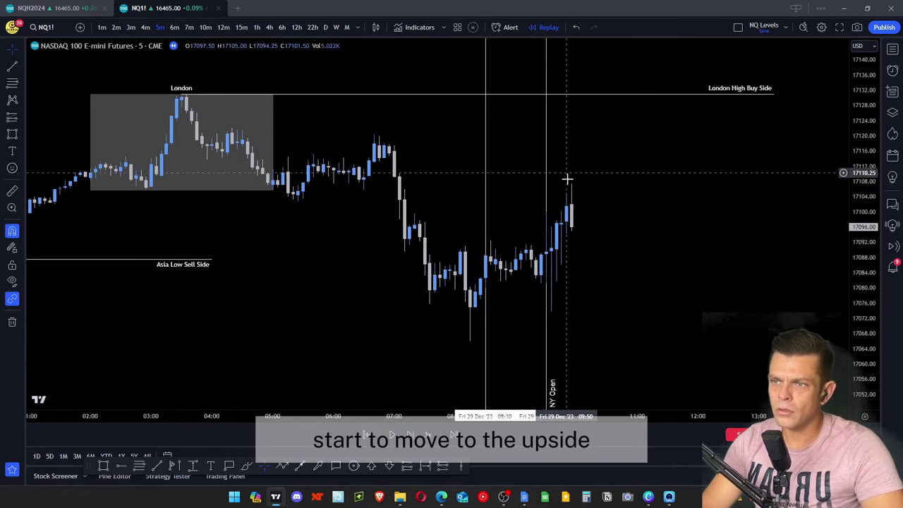
- Draw a box over the bearish fair value gap near 07:05, with its upper edge at 17109.00
{"action": "scroll", "coordinate": [574, 192], "scroll_direction": "up", "scroll_amount": 1}
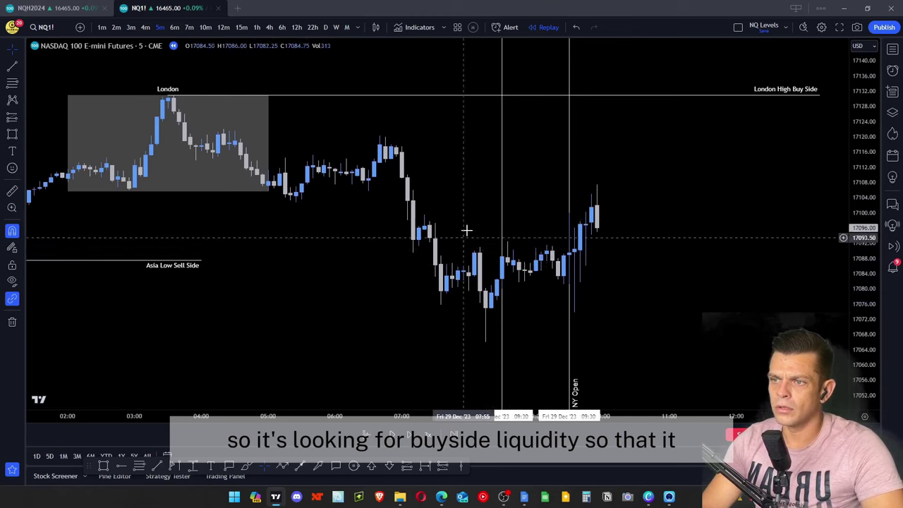
{"action": "scroll", "coordinate": [734, 339], "scroll_direction": "down", "scroll_amount": 1}
{"action": "left_click", "coordinate": [449, 180]}
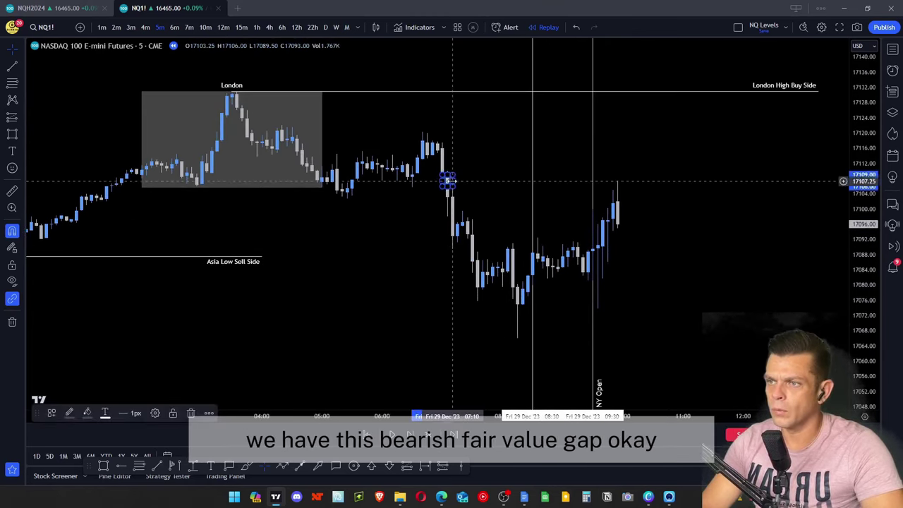
- Place a short position at the fair value gap's lower edge and set its stop 14.00 points above, at the previous high
{"action": "left_click", "coordinate": [740, 188]}
{"action": "scroll", "coordinate": [705, 183], "scroll_direction": "up", "scroll_amount": 1}
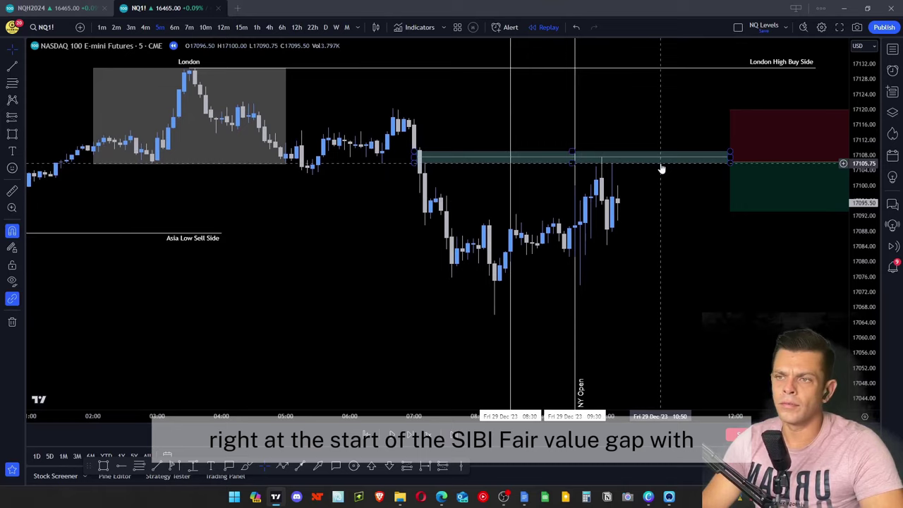
{"action": "left_click_drag", "start_coordinate": [672, 217], "coordinate": [650, 237]}
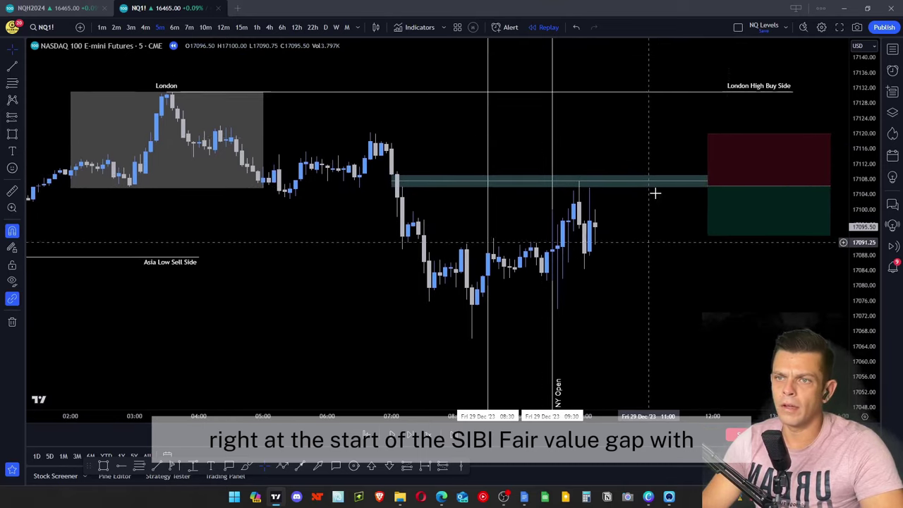
{"action": "left_click", "coordinate": [709, 130]}
{"action": "left_click_drag", "start_coordinate": [708, 130], "coordinate": [709, 127]}
{"action": "scroll", "coordinate": [662, 294], "scroll_direction": "down", "scroll_amount": 1}
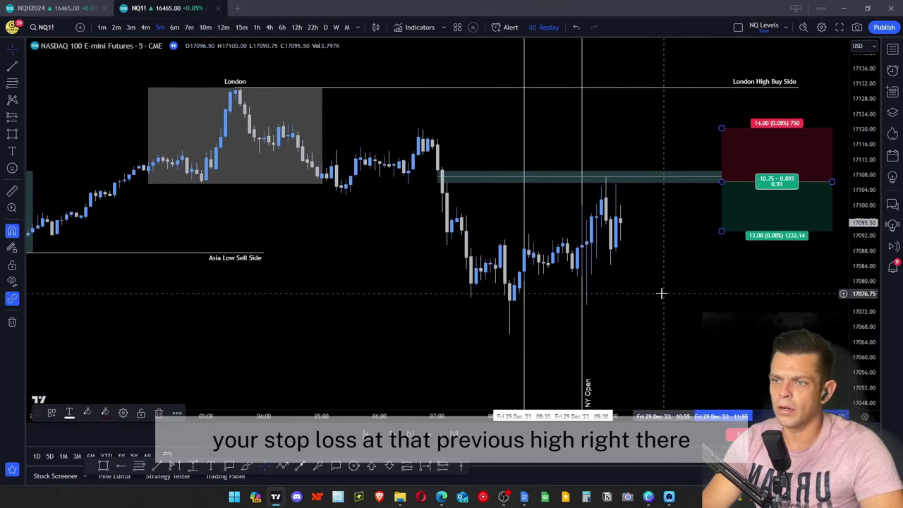
- Lower the short position's profit target to the previous low at about 17066 and add a horizontal line at 17060.75
{"action": "left_click_drag", "start_coordinate": [855, 133], "coordinate": [855, 265]}
{"action": "scroll", "coordinate": [775, 339], "scroll_direction": "down", "scroll_amount": 4}
{"action": "left_click_drag", "start_coordinate": [774, 339], "coordinate": [673, 365]}
{"action": "scroll", "coordinate": [663, 311], "scroll_direction": "up", "scroll_amount": 1}
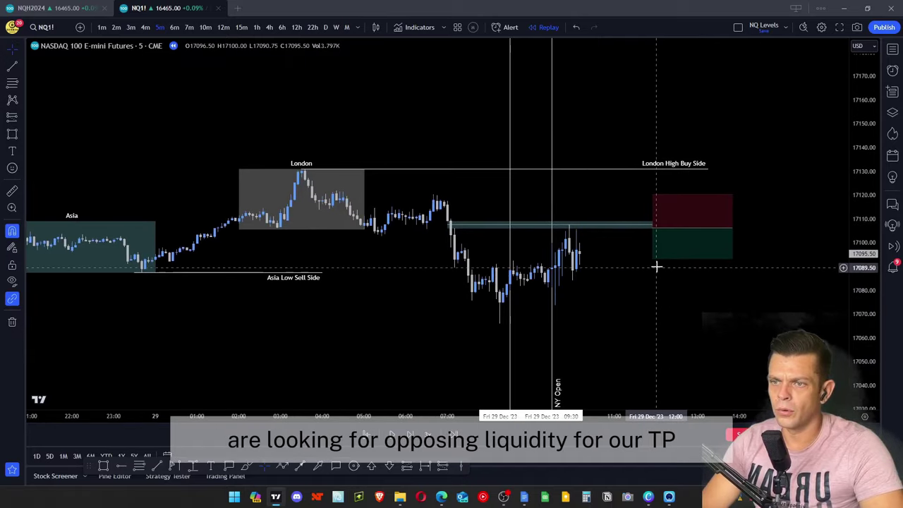
{"action": "left_click_drag", "start_coordinate": [656, 267], "coordinate": [672, 321]}
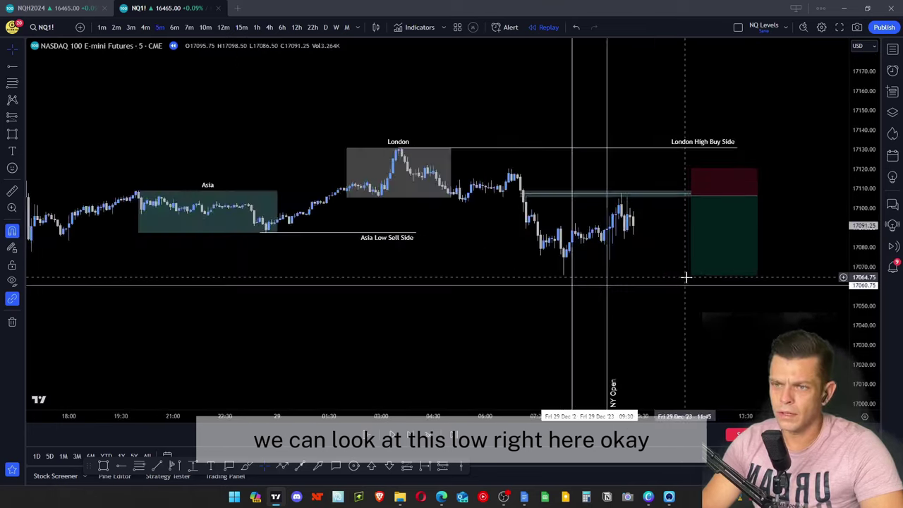
- Extend the short position's profit target down to the horizontal line at 17060.75 and advance the bar replay to about 10:45
{"action": "scroll", "coordinate": [685, 276], "scroll_direction": "up", "scroll_amount": 2}
{"action": "left_click_drag", "start_coordinate": [658, 275], "coordinate": [661, 290]}
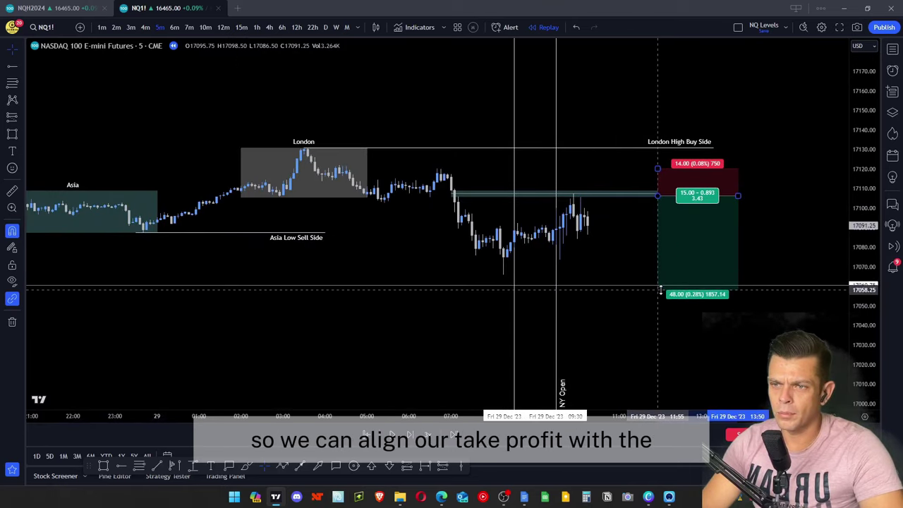
{"action": "scroll", "coordinate": [436, 301], "scroll_direction": "down", "scroll_amount": 3}
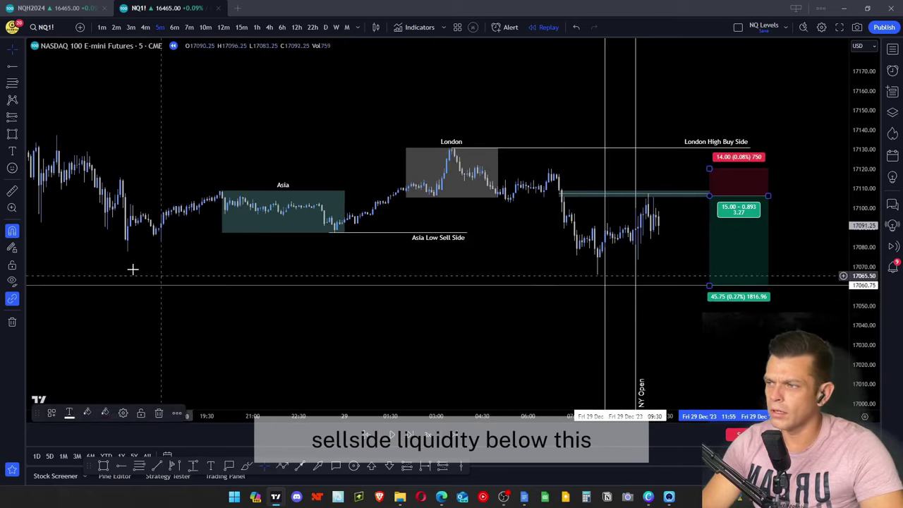
{"action": "left_click_drag", "start_coordinate": [88, 311], "coordinate": [473, 315]}
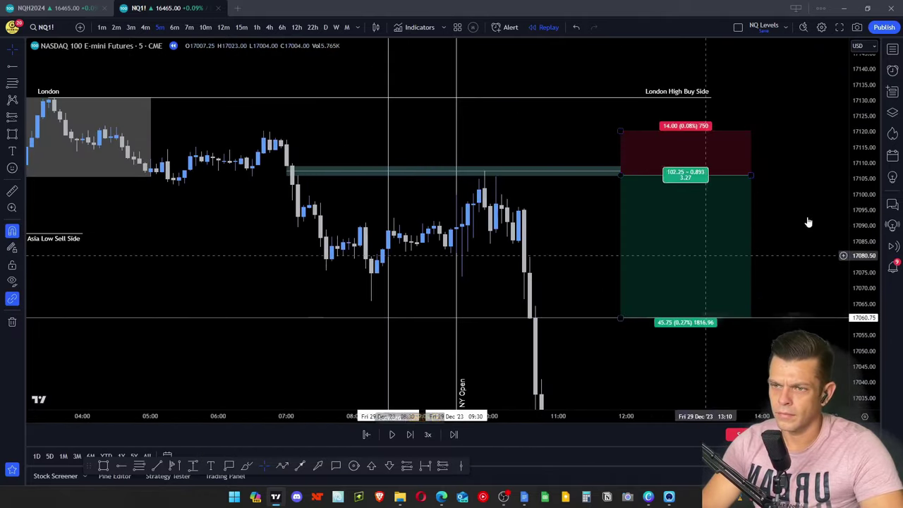
- Examine the sell-off through the short position's profit target and compare it with the Asia and London sessions and the fair value gap
{"action": "left_click_drag", "start_coordinate": [865, 167], "coordinate": [865, 247]}
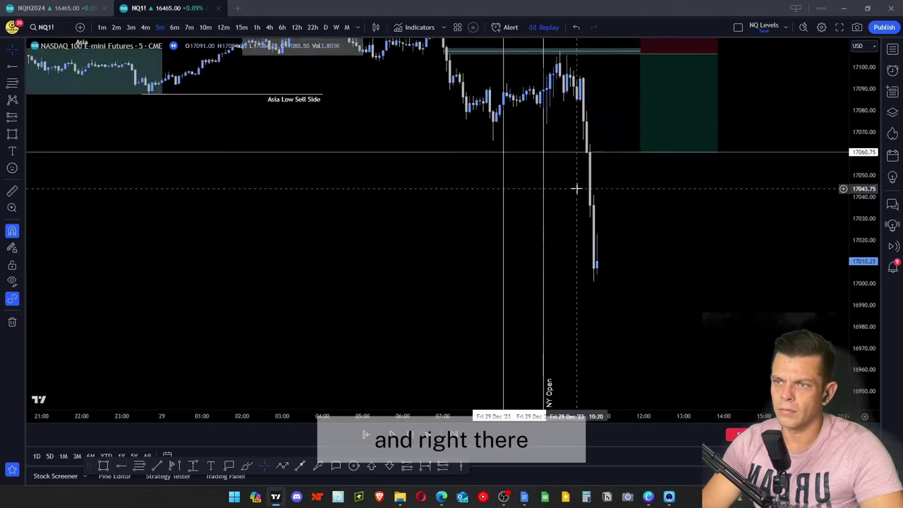
{"action": "scroll", "coordinate": [576, 189], "scroll_direction": "up", "scroll_amount": 3}
{"action": "left_click_drag", "start_coordinate": [508, 182], "coordinate": [573, 285]}
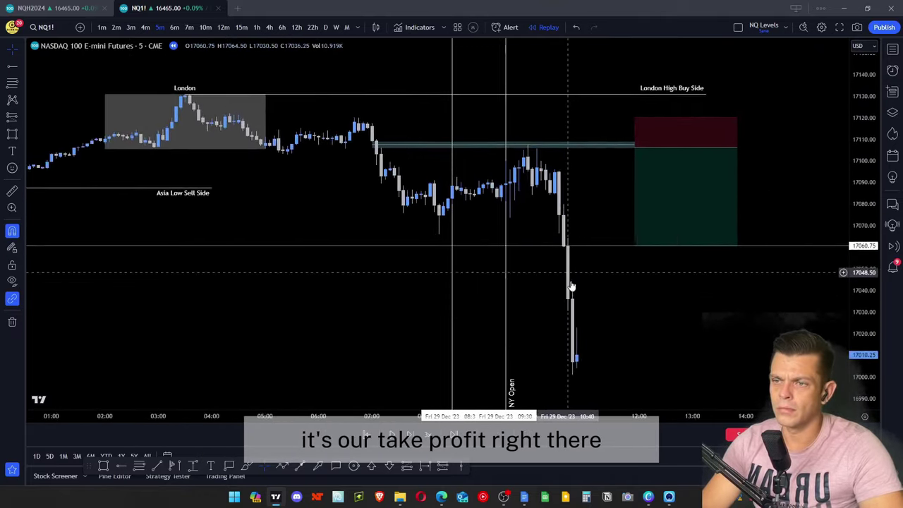
{"action": "left_click", "coordinate": [659, 249]}
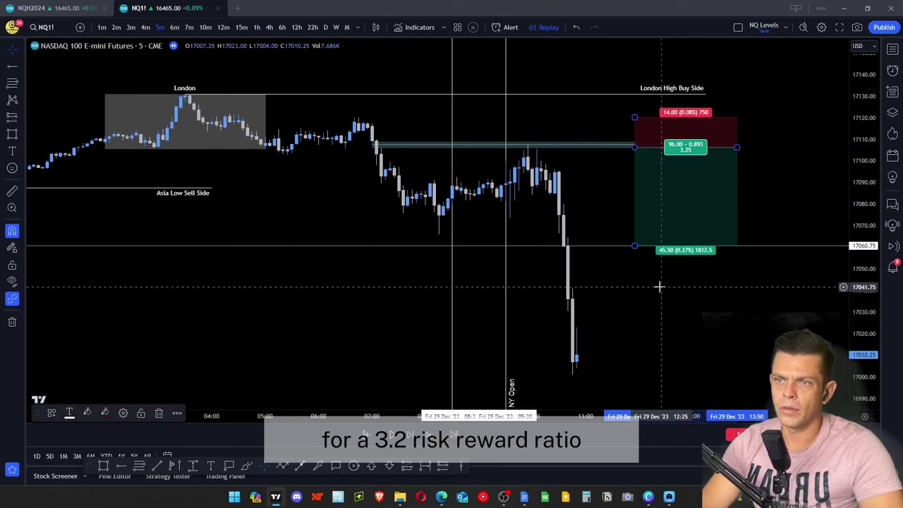
{"action": "left_click_drag", "start_coordinate": [670, 299], "coordinate": [723, 361]}
{"action": "scroll", "coordinate": [336, 262], "scroll_direction": "down", "scroll_amount": 4}
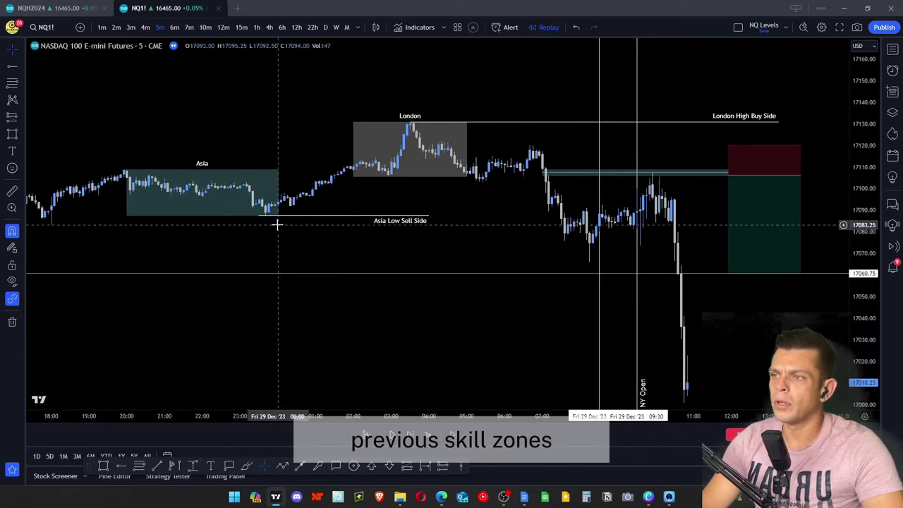
{"action": "left_click_drag", "start_coordinate": [406, 186], "coordinate": [367, 211]}
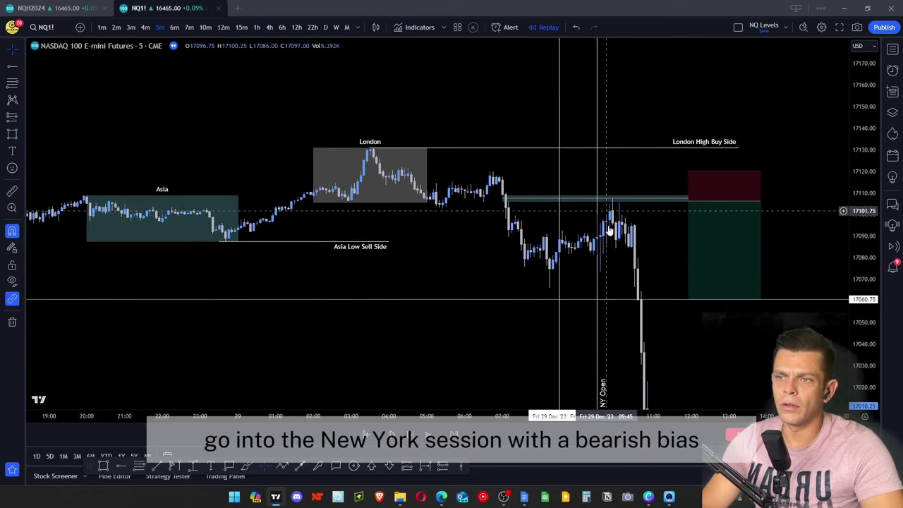
{"action": "scroll", "coordinate": [640, 257], "scroll_direction": "up", "scroll_amount": 1}
{"action": "left_click_drag", "start_coordinate": [645, 251], "coordinate": [650, 230]}
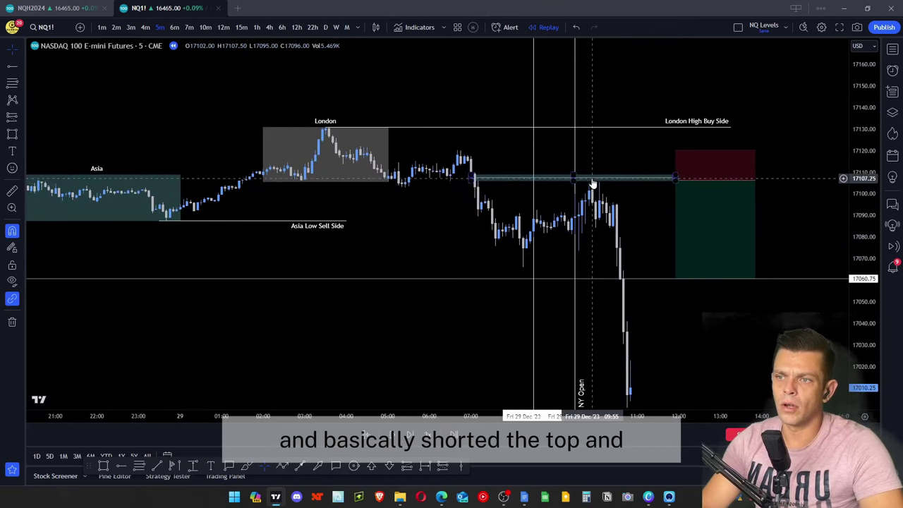
- Realign the short position's profit target with the horizontal line at 17060.75
{"action": "scroll", "coordinate": [593, 184], "scroll_direction": "down", "scroll_amount": 1}
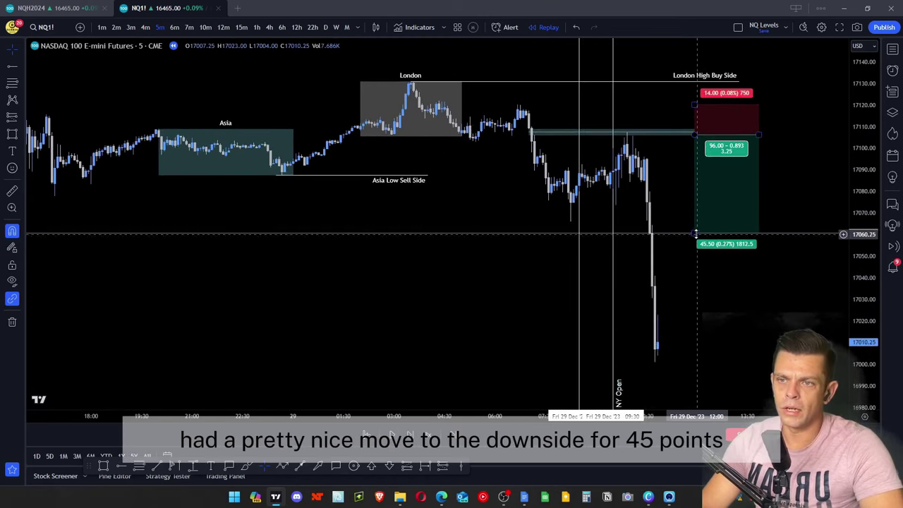
{"action": "left_click_drag", "start_coordinate": [696, 233], "coordinate": [695, 235]}
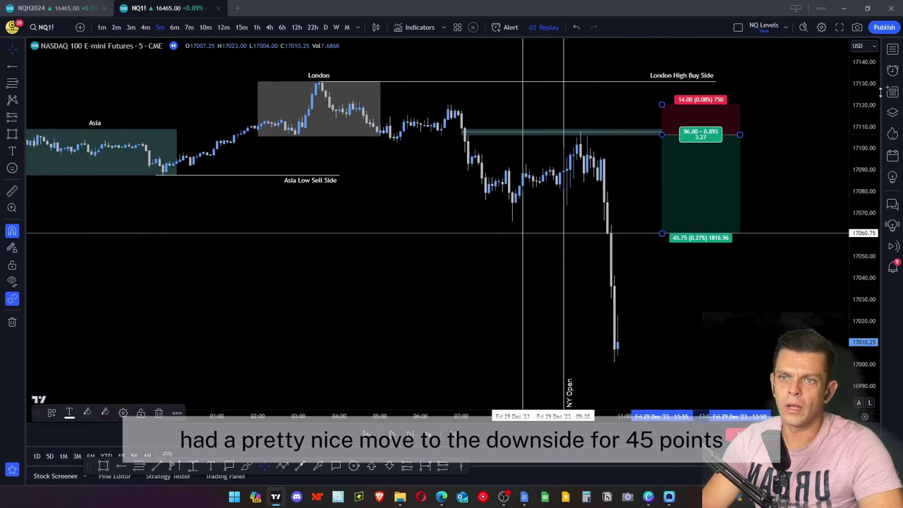
{"action": "scroll", "coordinate": [695, 234], "scroll_direction": "up", "scroll_amount": 2}
{"action": "left_click_drag", "start_coordinate": [659, 232], "coordinate": [662, 341]}
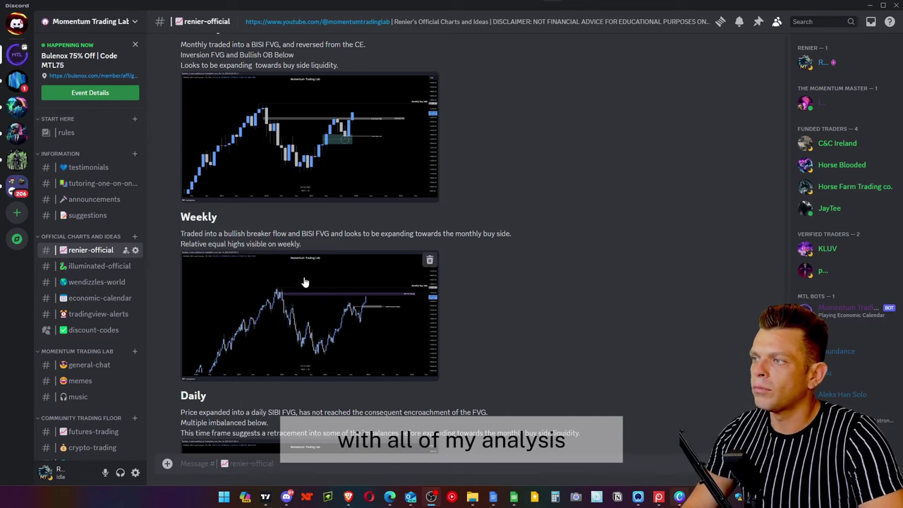
- In Discord, view the illuminated-official and general-chat channels, then look through the trading floor and MTL Trading School channel lists
{"action": "left_click", "coordinate": [89, 266]}
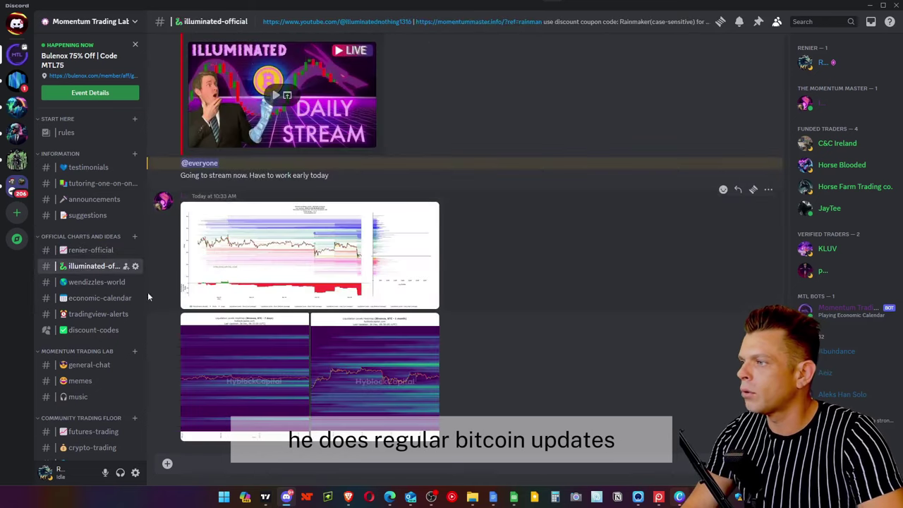
{"action": "scroll", "coordinate": [91, 282], "scroll_direction": "down", "scroll_amount": 4}
{"action": "left_click", "coordinate": [89, 224]}
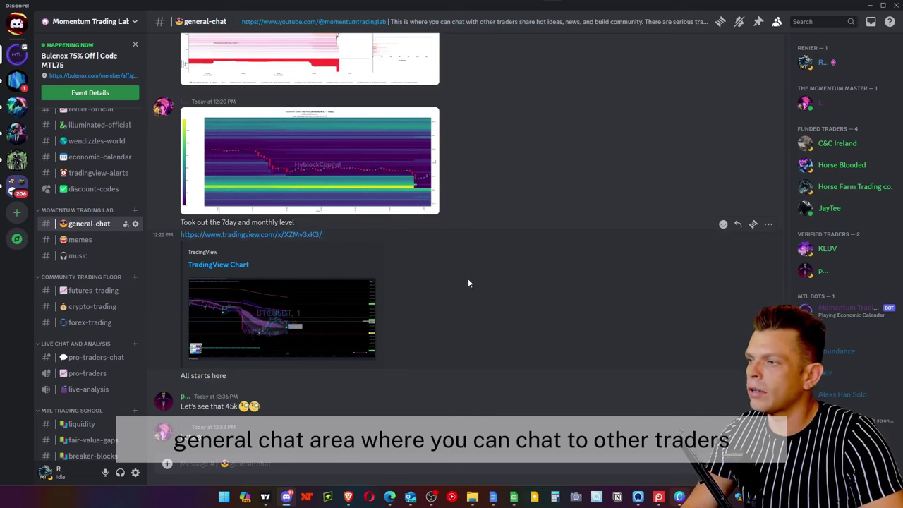
{"action": "scroll", "coordinate": [139, 304], "scroll_direction": "down", "scroll_amount": 3}
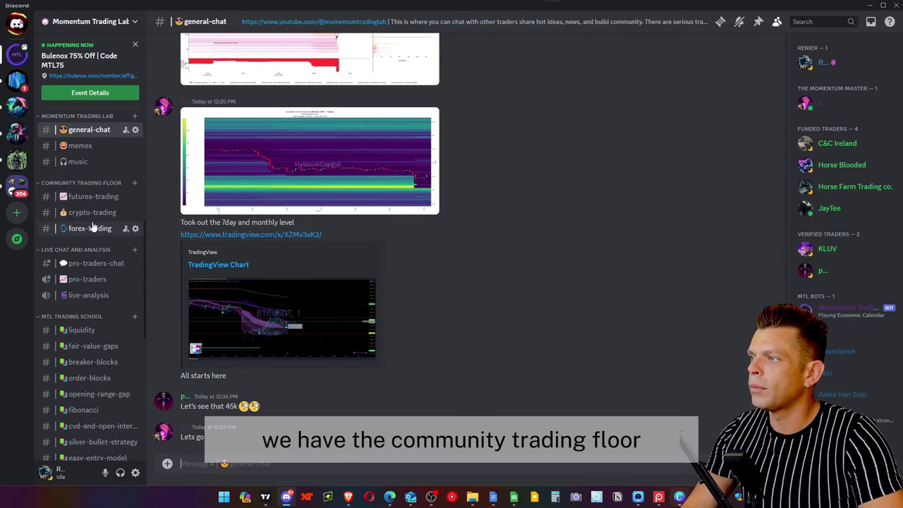
{"action": "scroll", "coordinate": [95, 230], "scroll_direction": "down", "scroll_amount": 4}
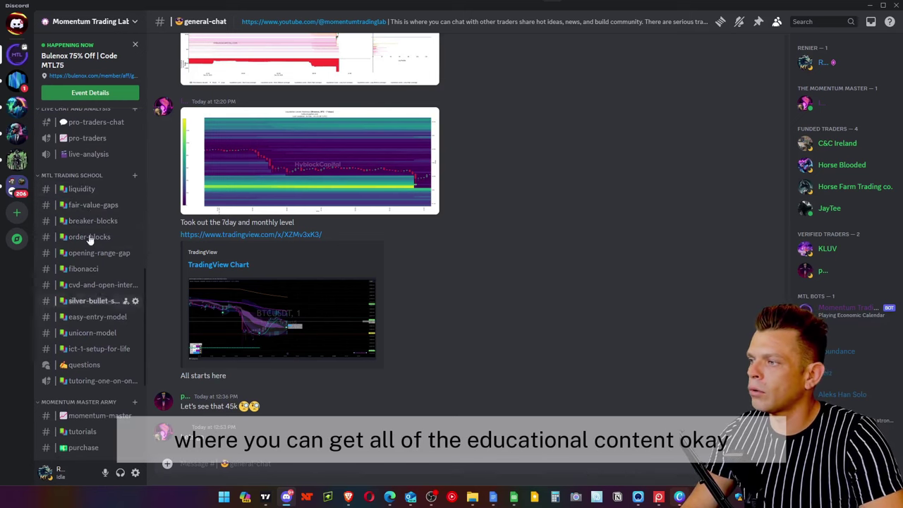
{"action": "scroll", "coordinate": [100, 338], "scroll_direction": "down", "scroll_amount": 5}
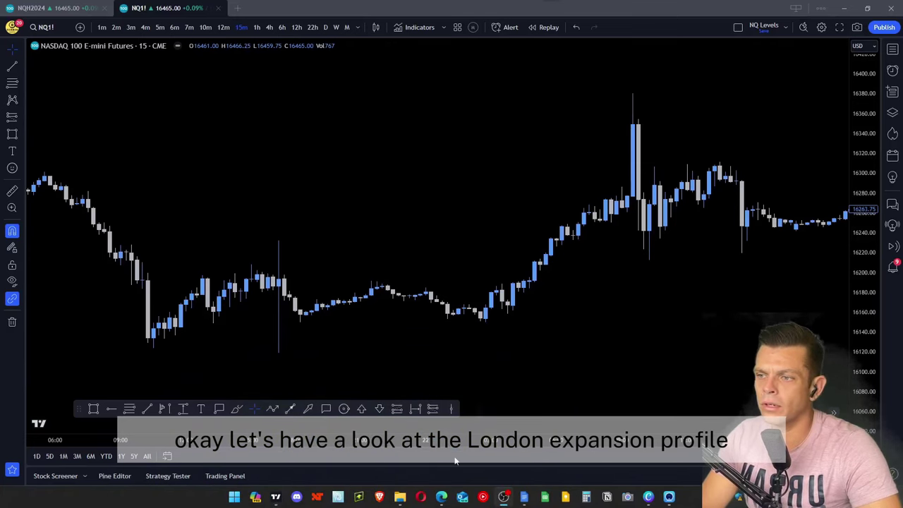
- On the 15-minute Nasdaq futures chart in TradingView, box the Asia session from 20:00 to midnight before 22 November and label it Asia
{"action": "left_click_drag", "start_coordinate": [635, 331], "coordinate": [612, 327]}
{"action": "mouse_move", "coordinate": [407, 256]}
{"action": "left_mouse_down"}
{"action": "mouse_move", "coordinate": [369, 250]}
{"action": "mouse_move", "coordinate": [355, 264]}
{"action": "mouse_move", "coordinate": [360, 255]}
{"action": "left_mouse_up"}
{"action": "scroll", "coordinate": [360, 258], "scroll_direction": "left", "scroll_amount": 5}
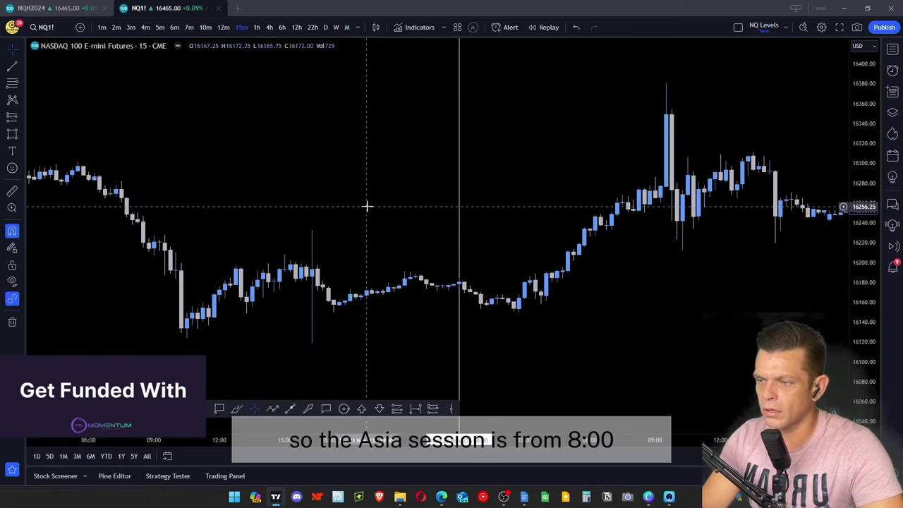
{"action": "left_click_drag", "start_coordinate": [660, 327], "coordinate": [663, 297]}
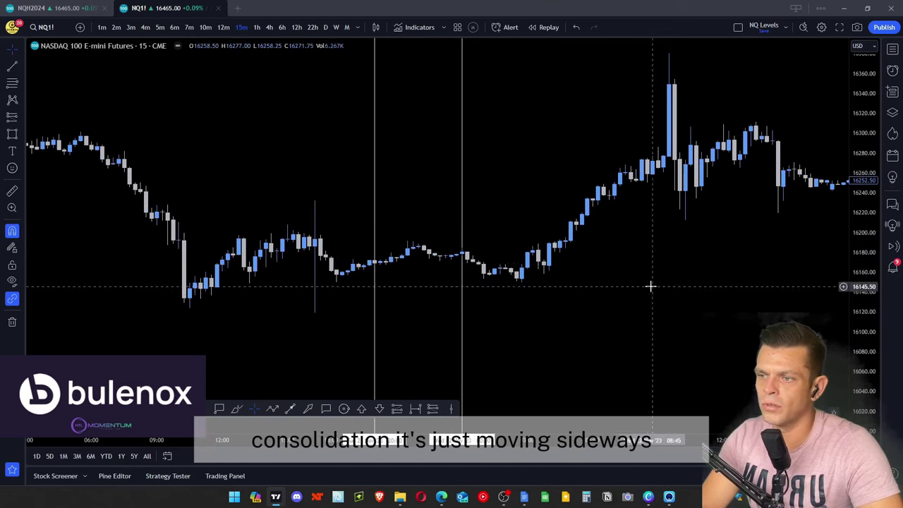
{"action": "scroll", "coordinate": [650, 286], "scroll_direction": "right", "scroll_amount": 3}
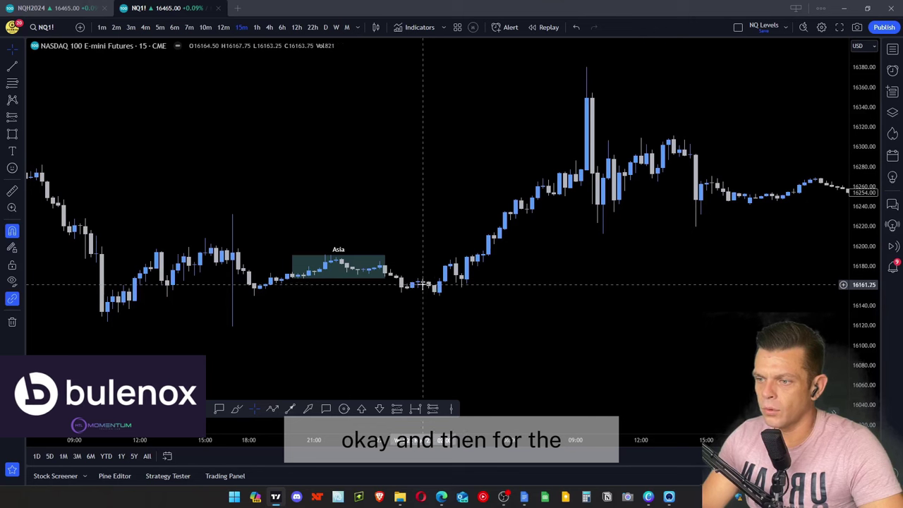
- Box the London session from 02:00 to 05:00, label it London, and add vertical lines labelled NY 8:30am and NY Open at 09:30
{"action": "left_click", "coordinate": [423, 285]}
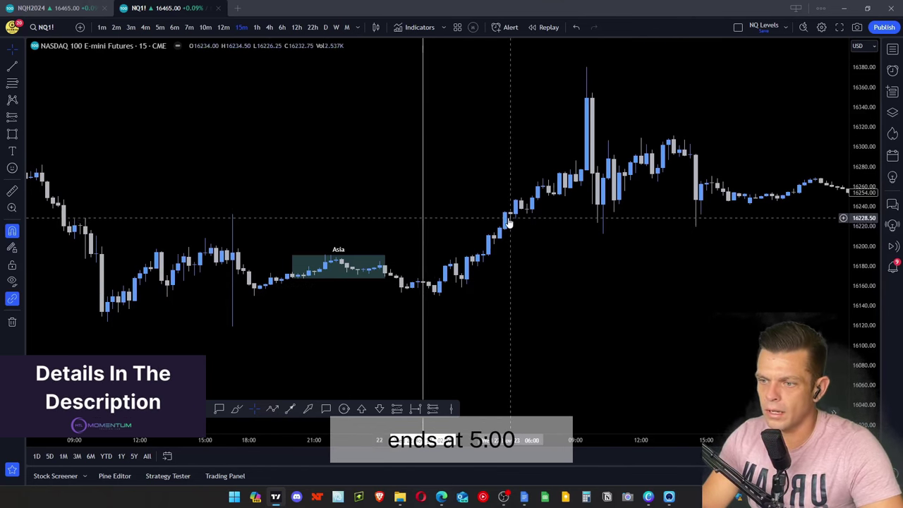
{"action": "scroll", "coordinate": [496, 216], "scroll_direction": "up", "scroll_amount": 1}
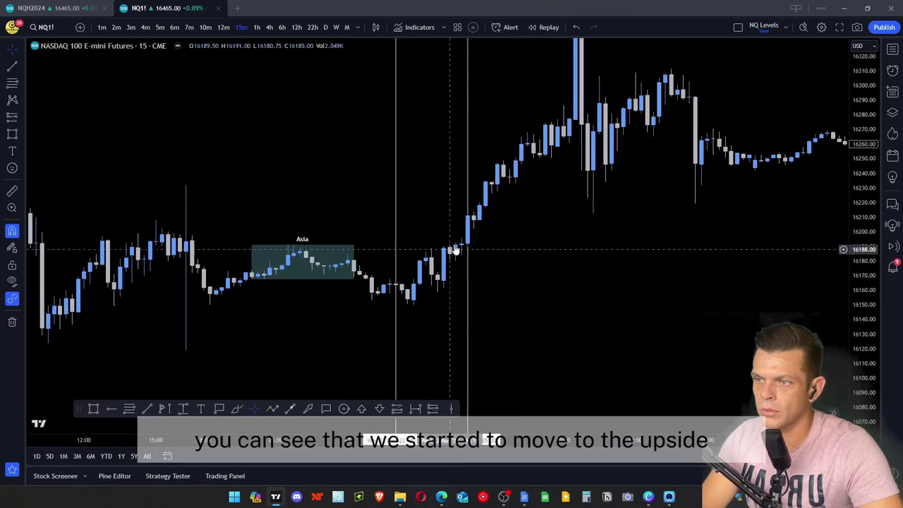
{"action": "left_click_drag", "start_coordinate": [629, 272], "coordinate": [496, 329]}
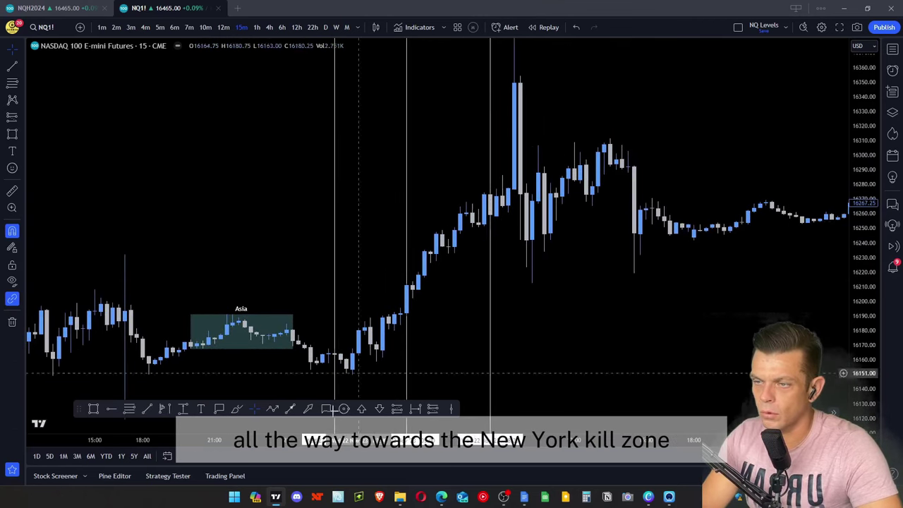
{"action": "left_click_drag", "start_coordinate": [485, 261], "coordinate": [549, 212]}
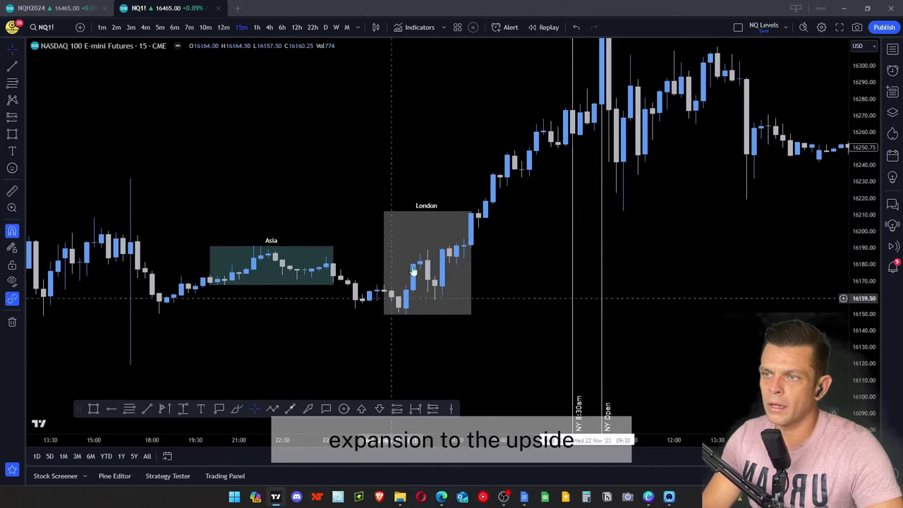
- Examine the price expansion from the London session into the New York kill zone and the volatile candles around the 09:30 open
{"action": "left_click_drag", "start_coordinate": [670, 256], "coordinate": [479, 302]}
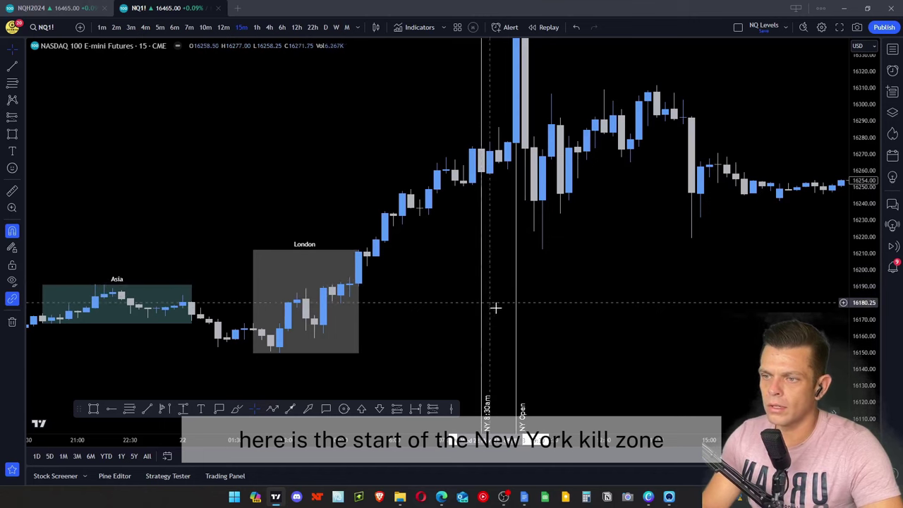
{"action": "left_click_drag", "start_coordinate": [520, 300], "coordinate": [552, 350]}
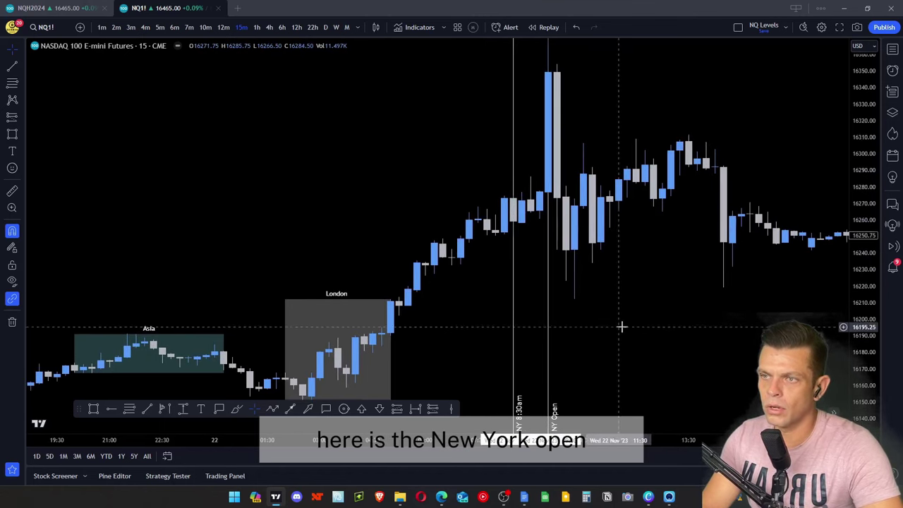
{"action": "left_click_drag", "start_coordinate": [871, 124], "coordinate": [869, 250]}
{"action": "scroll", "coordinate": [753, 301], "scroll_direction": "up", "scroll_amount": 1}
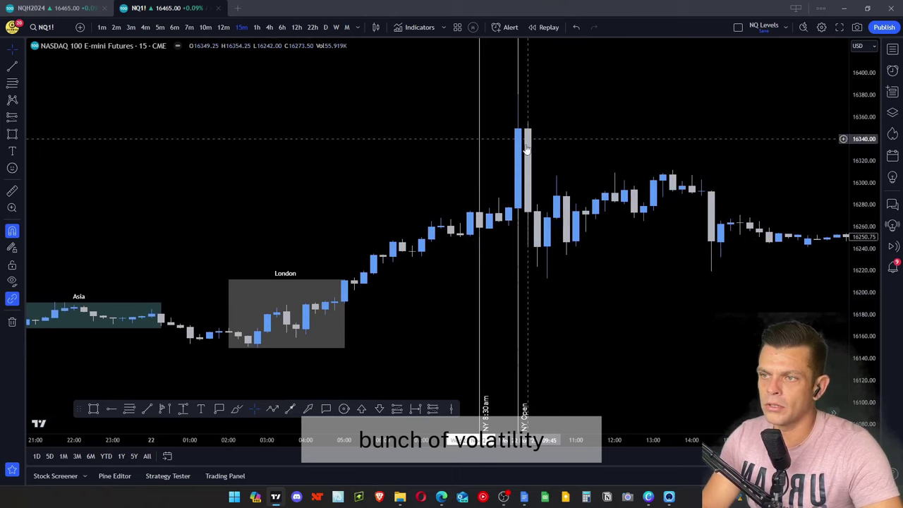
{"action": "scroll", "coordinate": [718, 299], "scroll_direction": "down", "scroll_amount": 2}
{"action": "scroll", "coordinate": [709, 295], "scroll_direction": "down", "scroll_amount": 1}
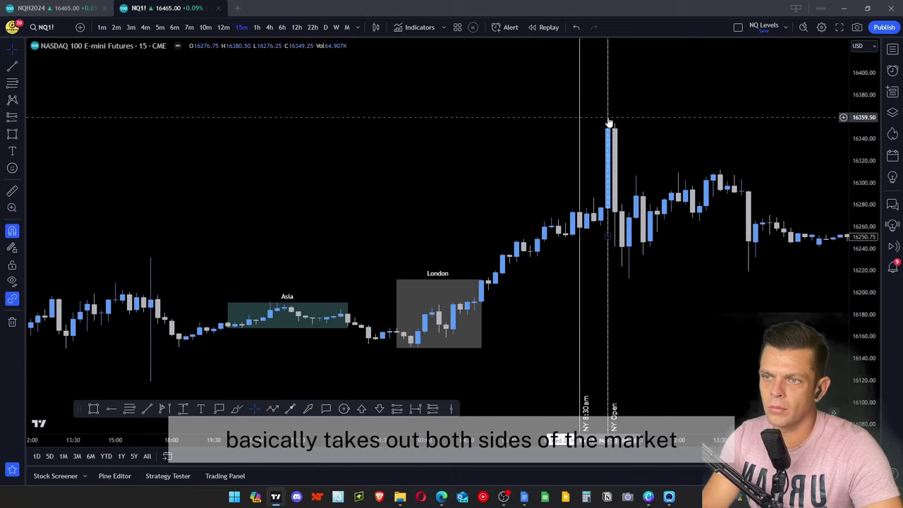
{"action": "scroll", "coordinate": [565, 247], "scroll_direction": "up", "scroll_amount": 1}
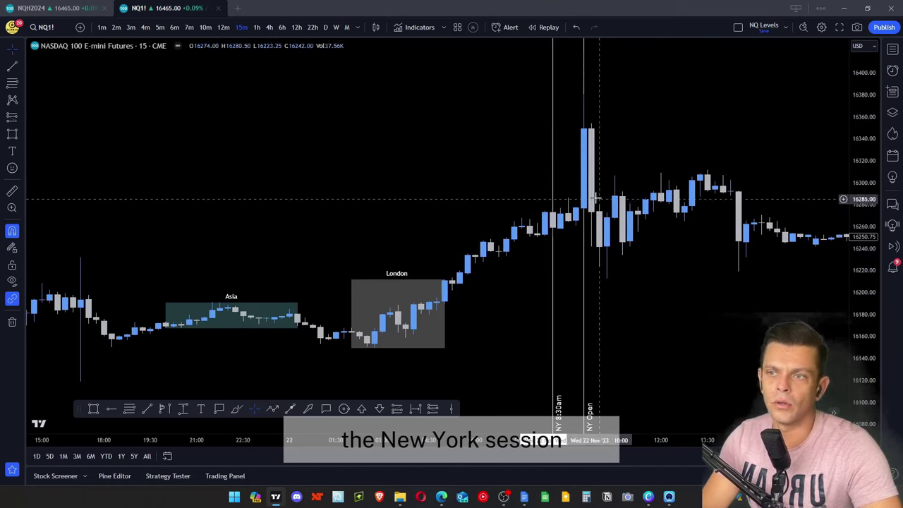
{"action": "left_click_drag", "start_coordinate": [349, 208], "coordinate": [299, 207]}
{"action": "scroll", "coordinate": [286, 252], "scroll_direction": "down", "scroll_amount": 4}
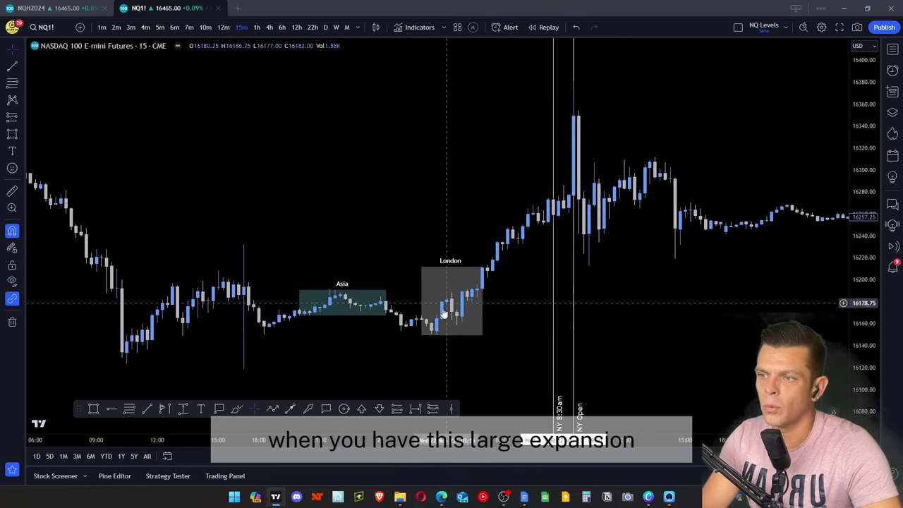